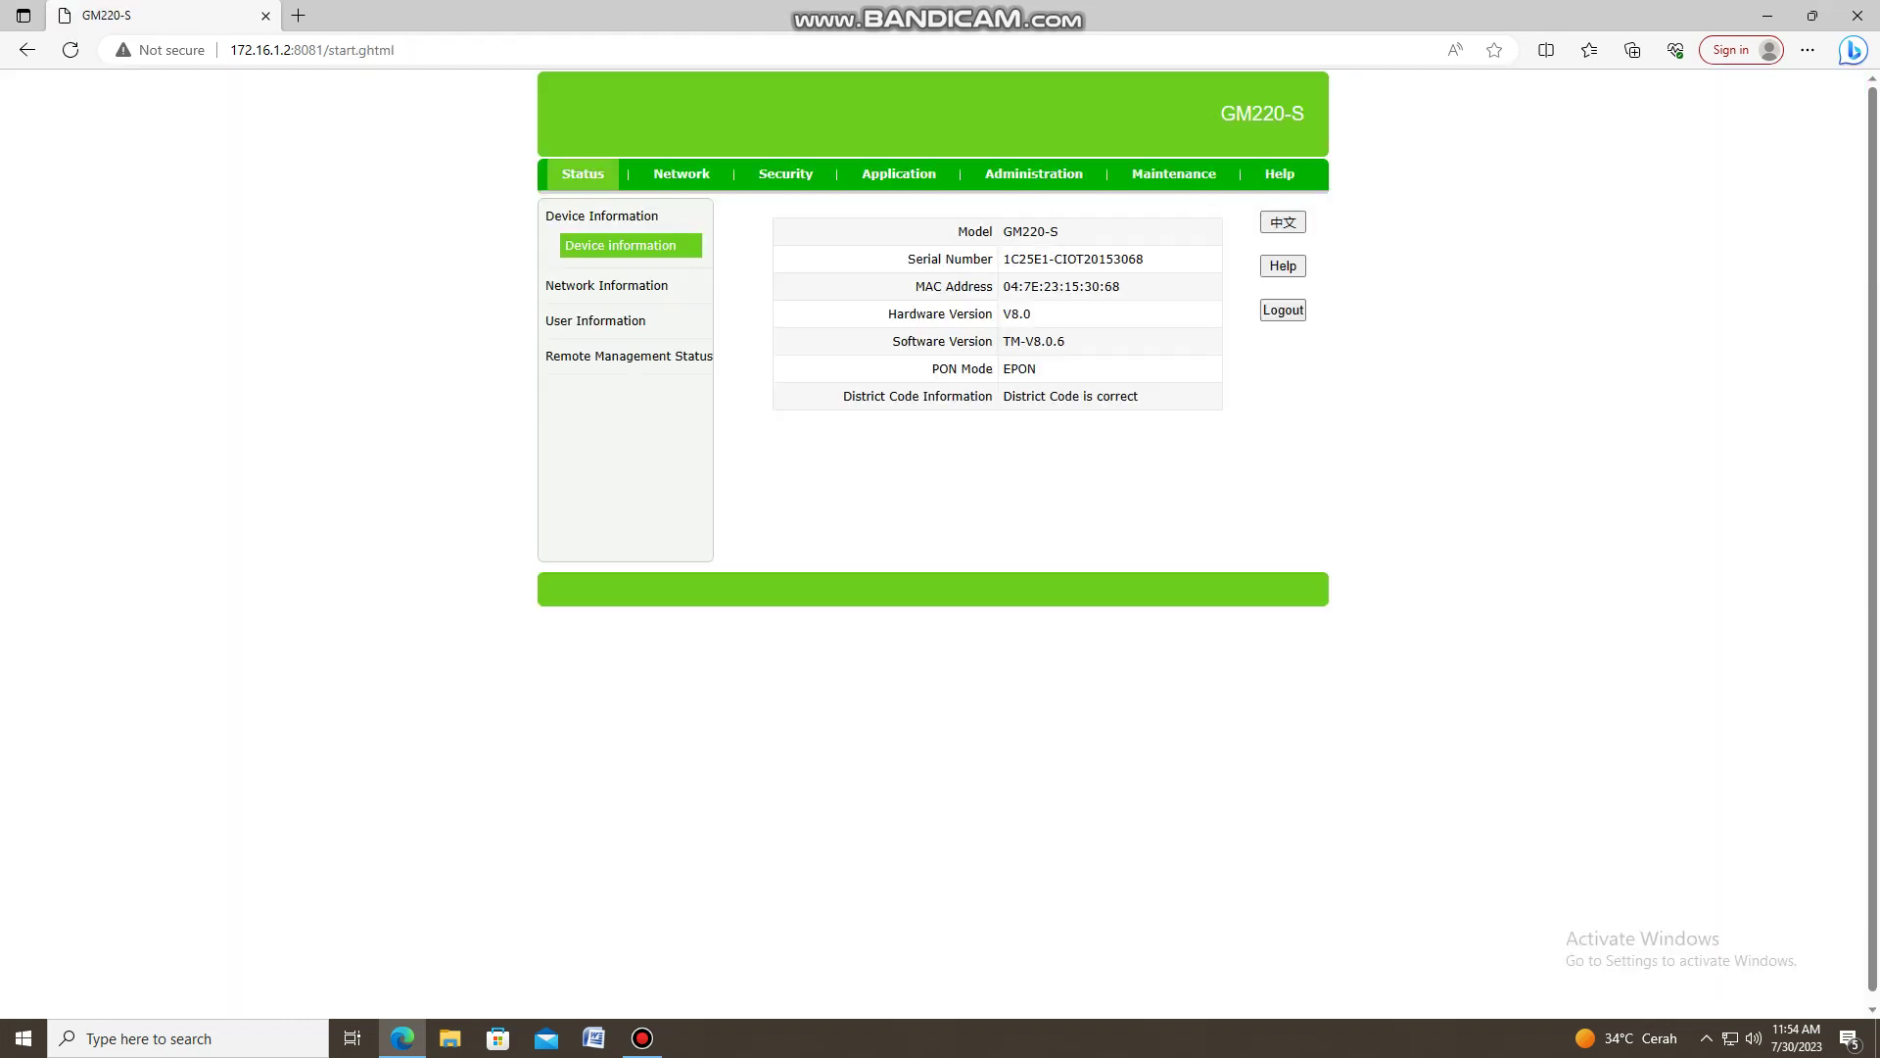
# Step: Examine the device's software version, and view its IPv4 connection status
pyautogui.moveTo(1002, 341); pyautogui.dragTo(1065, 340)
pyautogui.click(1077, 343)
pyautogui.click(606, 286)
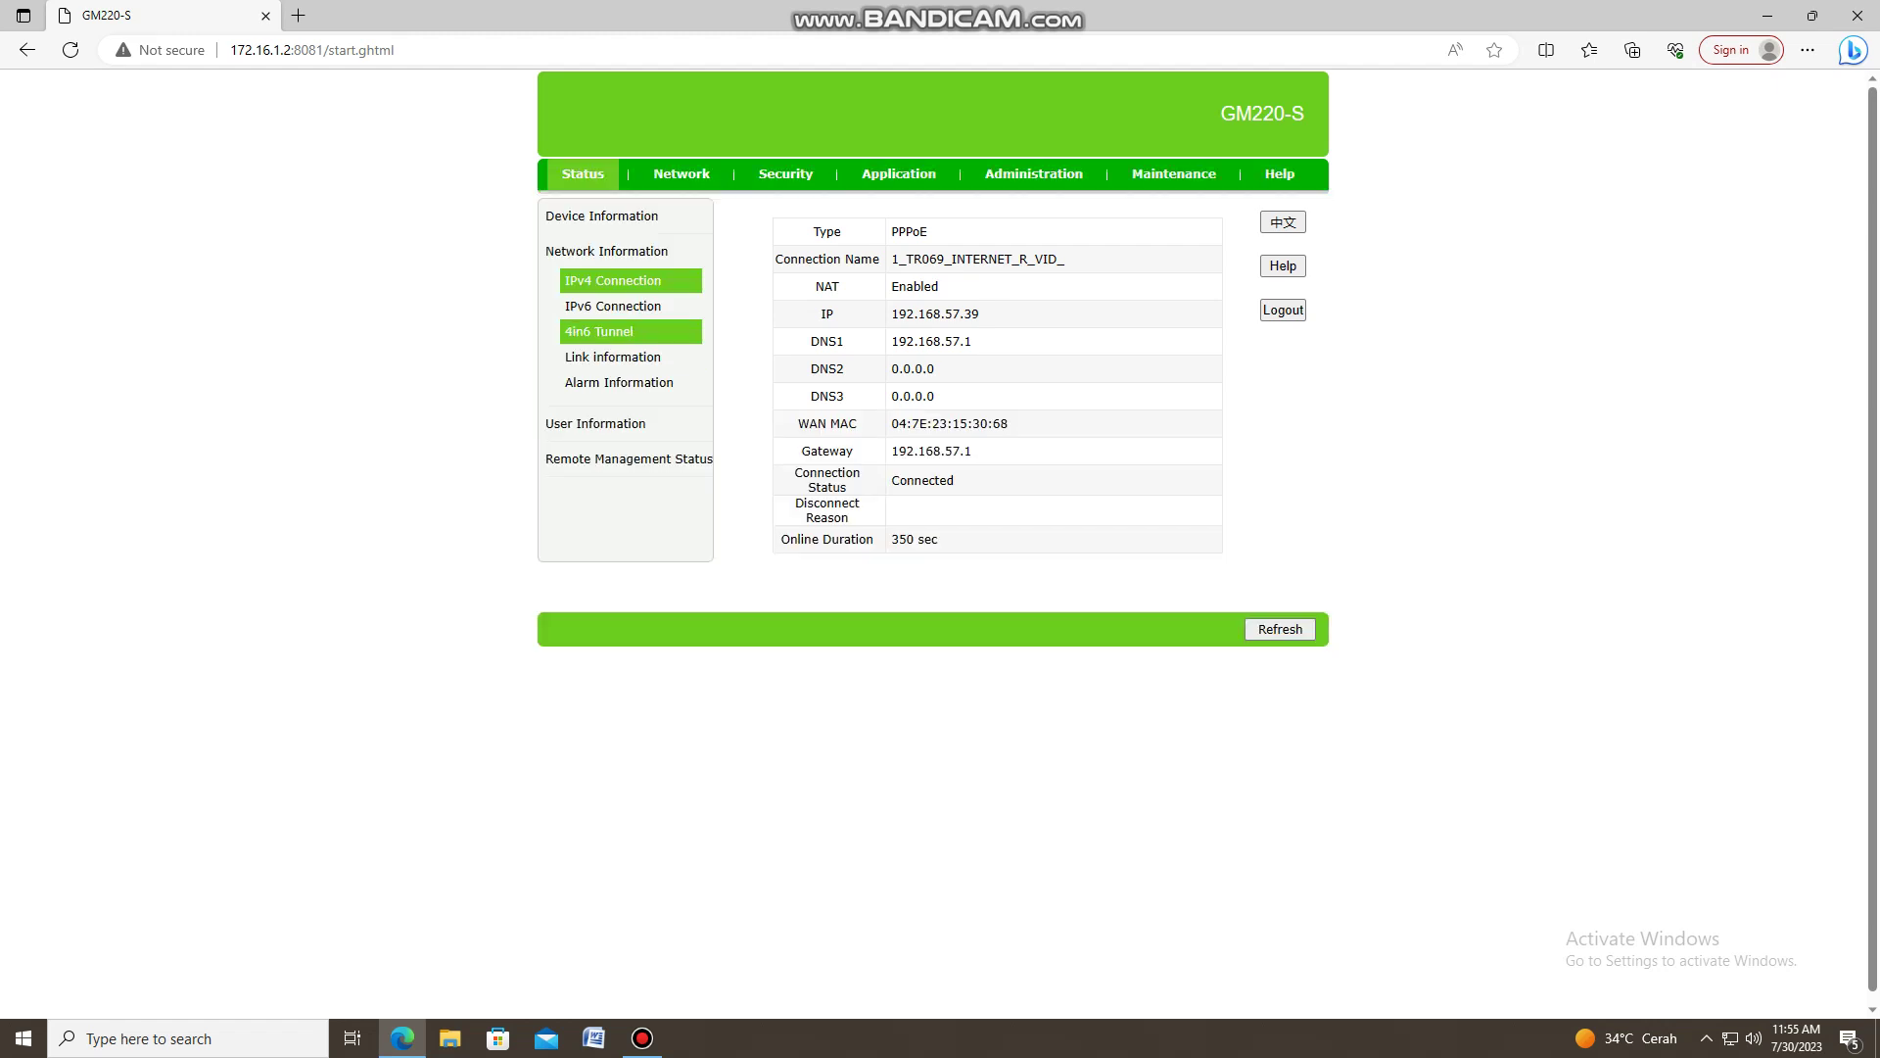
# Step: Display the settings of the existing WAN connection 1_TR069_INTERNET_R_VID_
pyautogui.click(682, 173)
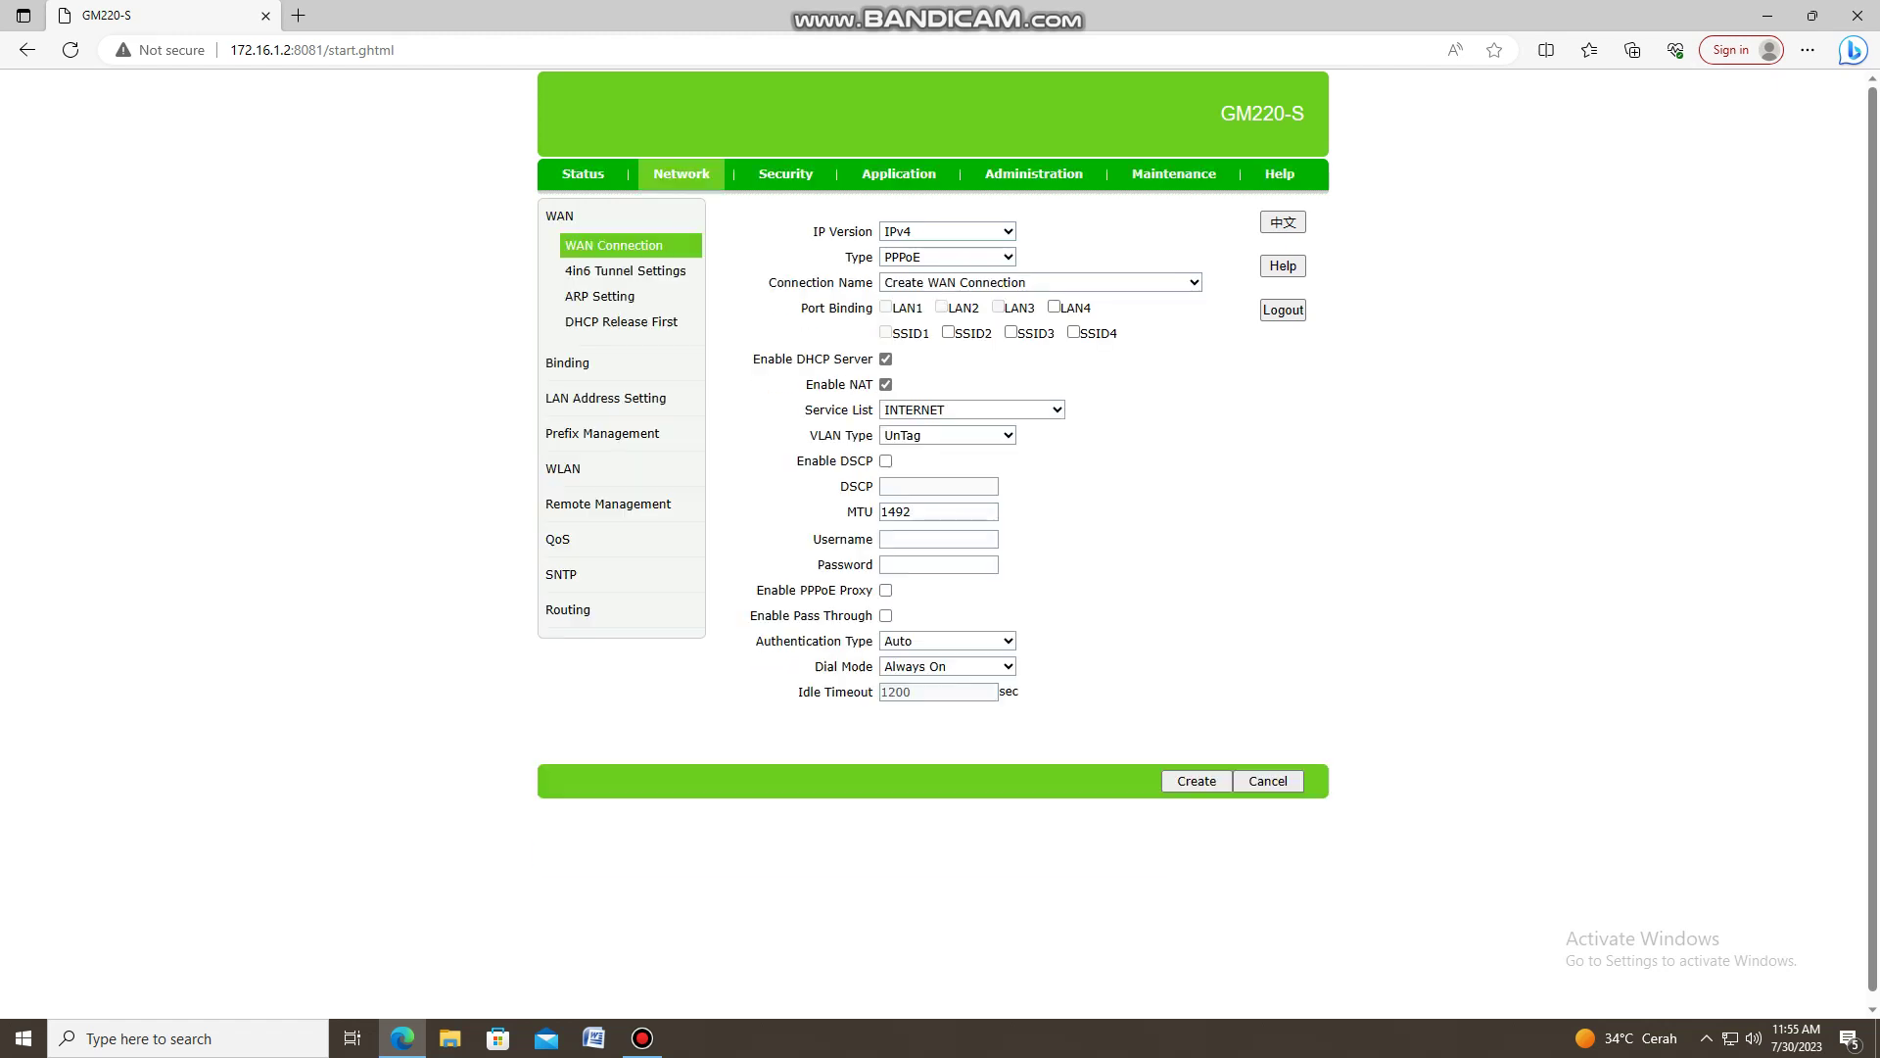
pyautogui.click(1041, 282)
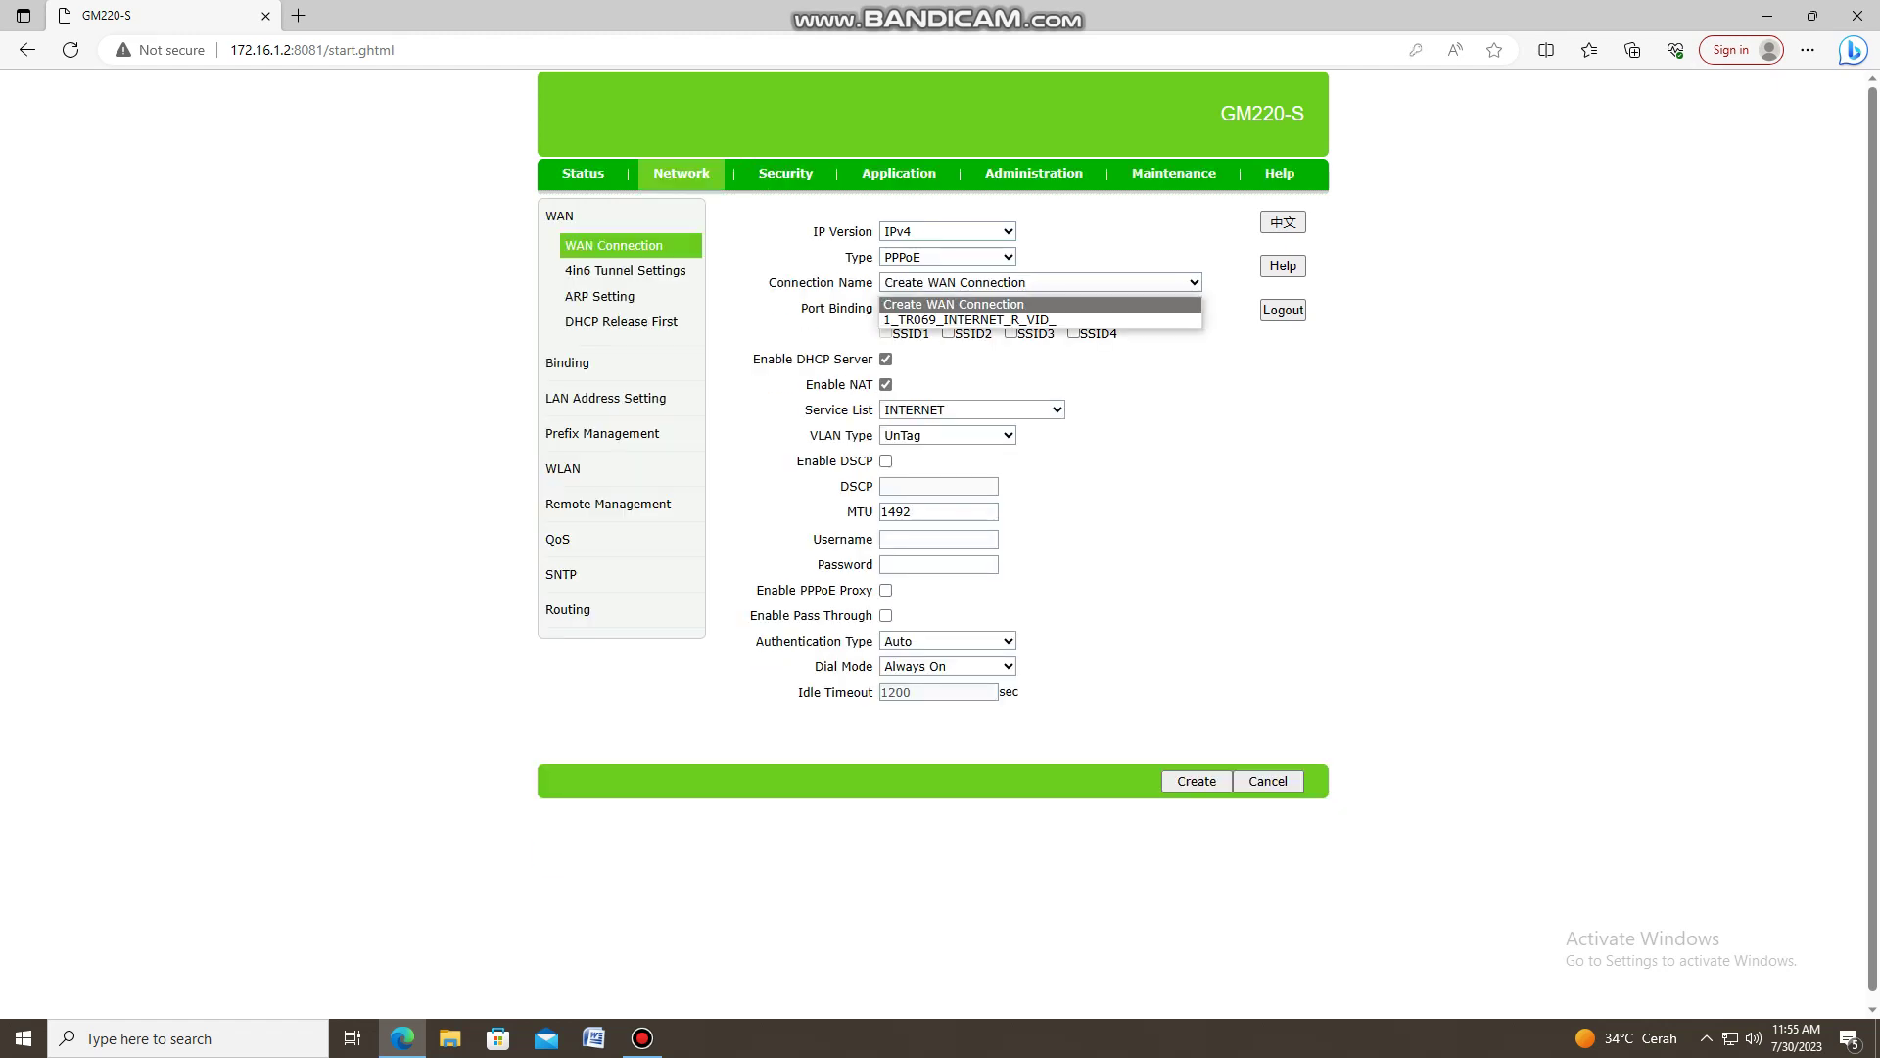
pyautogui.click(979, 319)
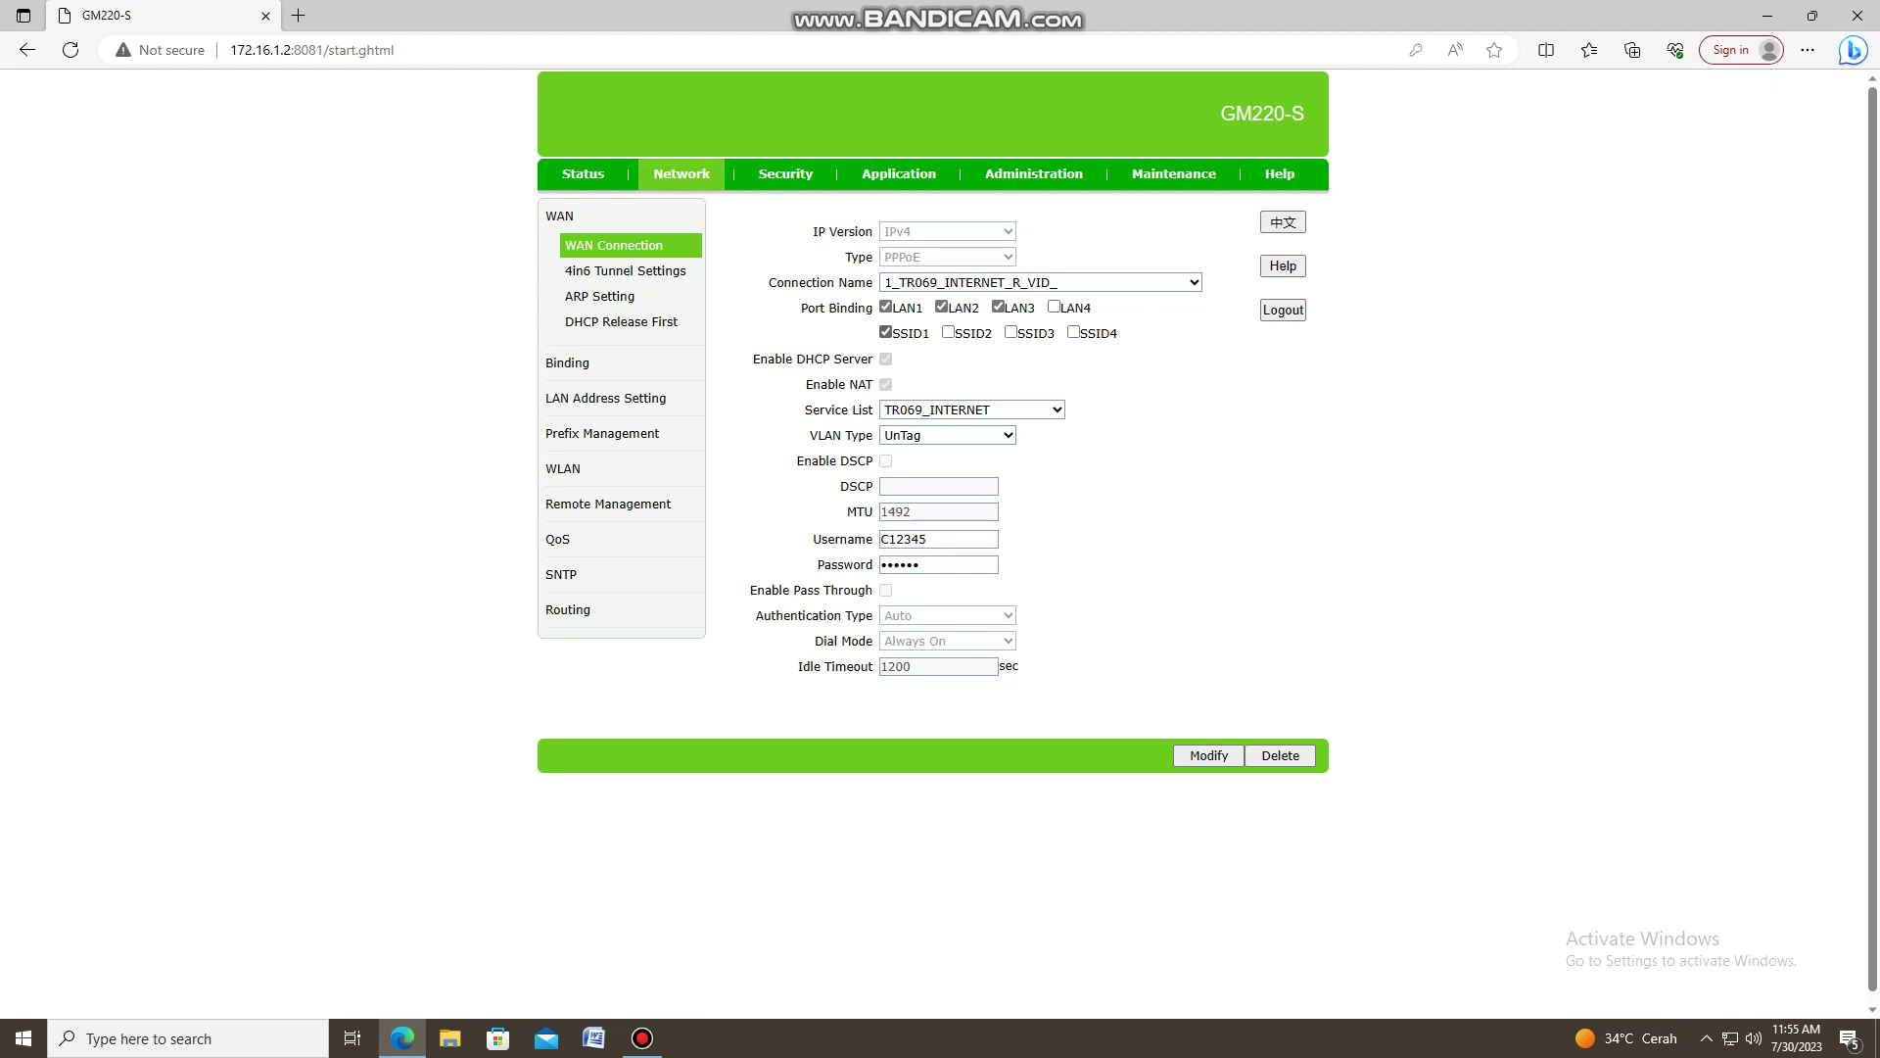
# Step: Review the other network settings: port binding, LAN DHCP server, WLAN basic, SSID and security, ITMS remote management, and SNTP server
pyautogui.click(567, 363)
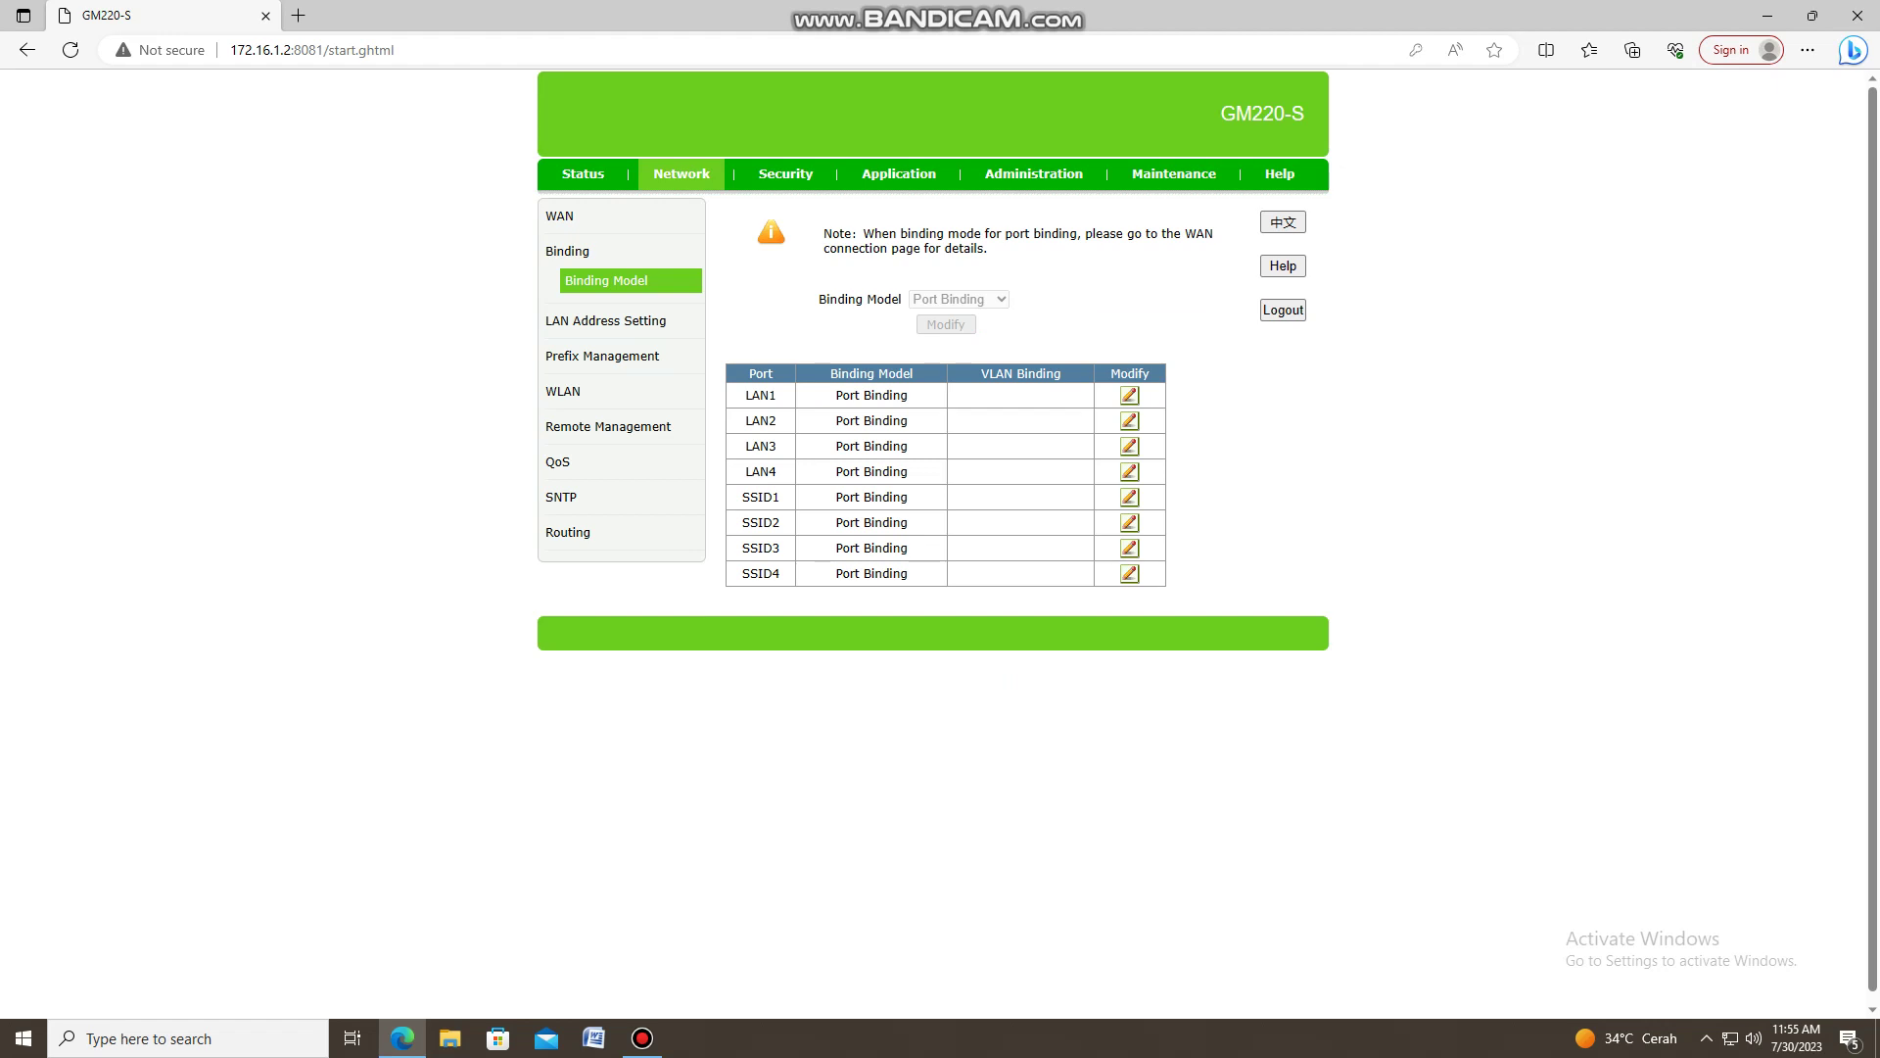
pyautogui.click(605, 321)
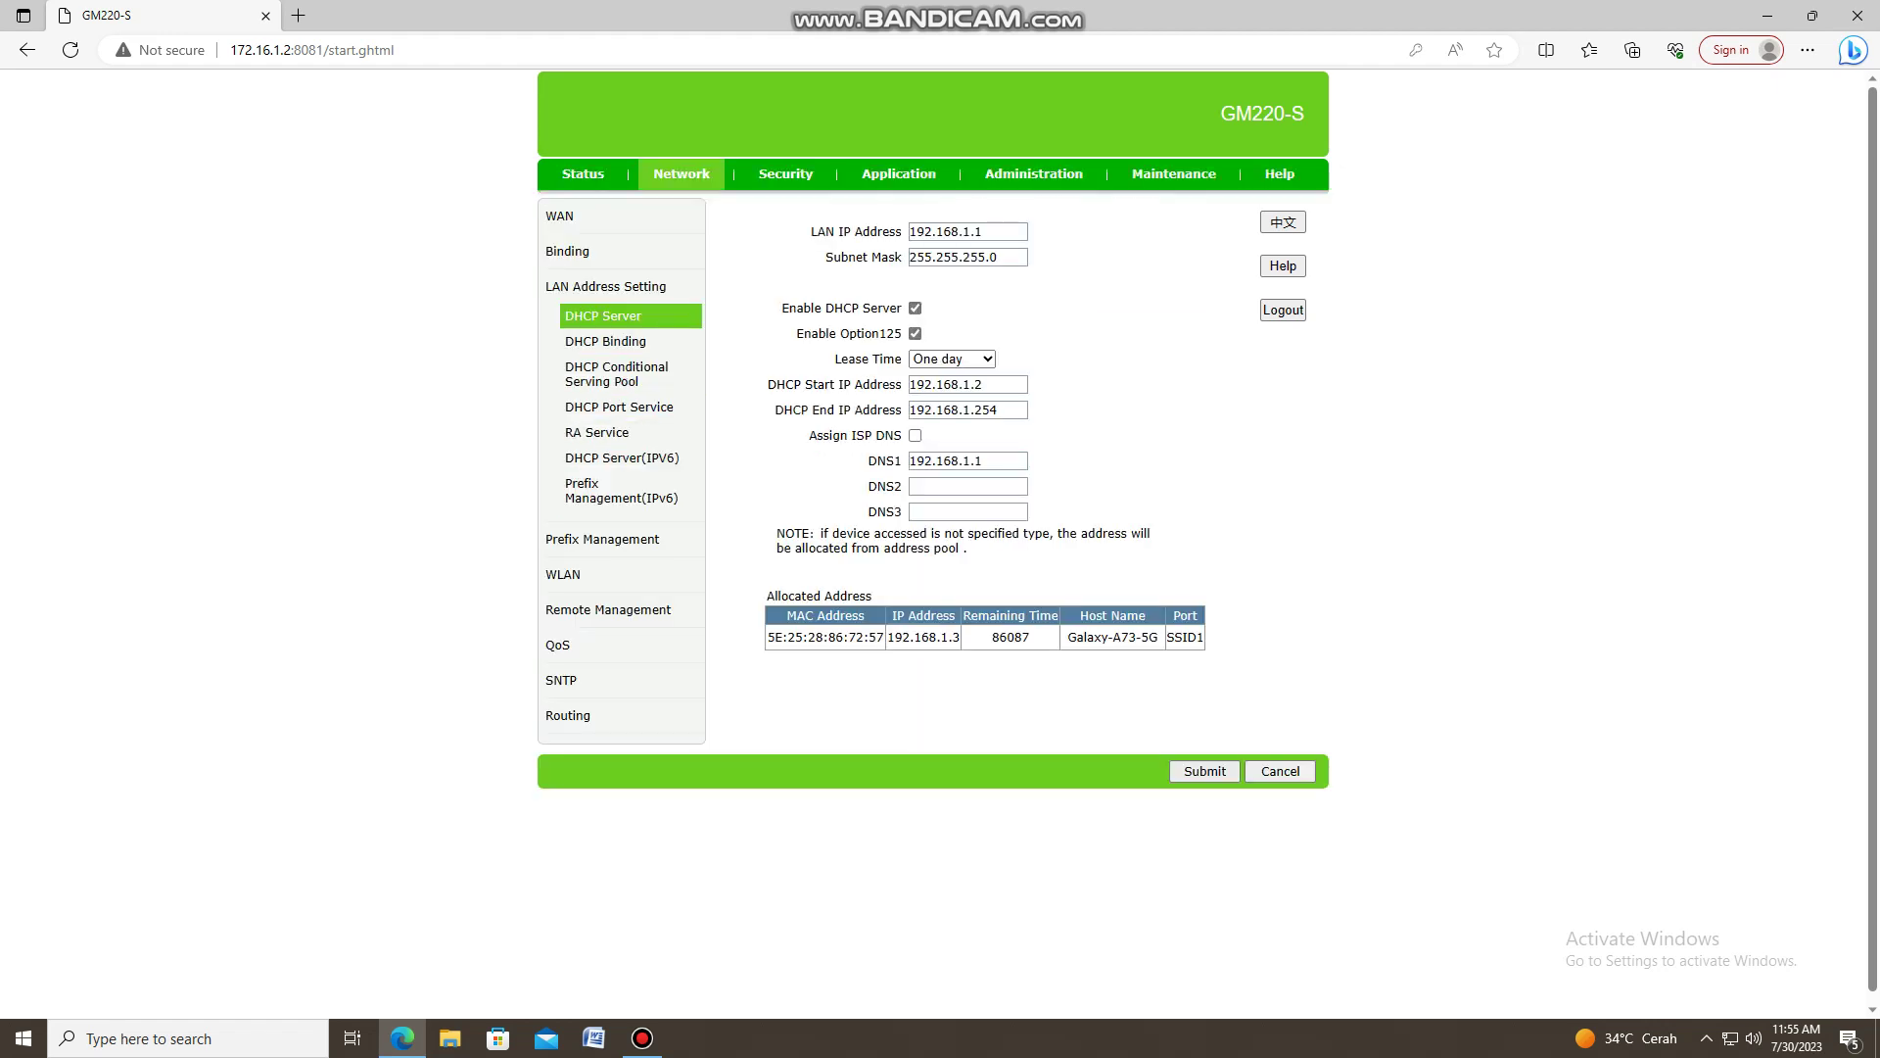
pyautogui.click(563, 575)
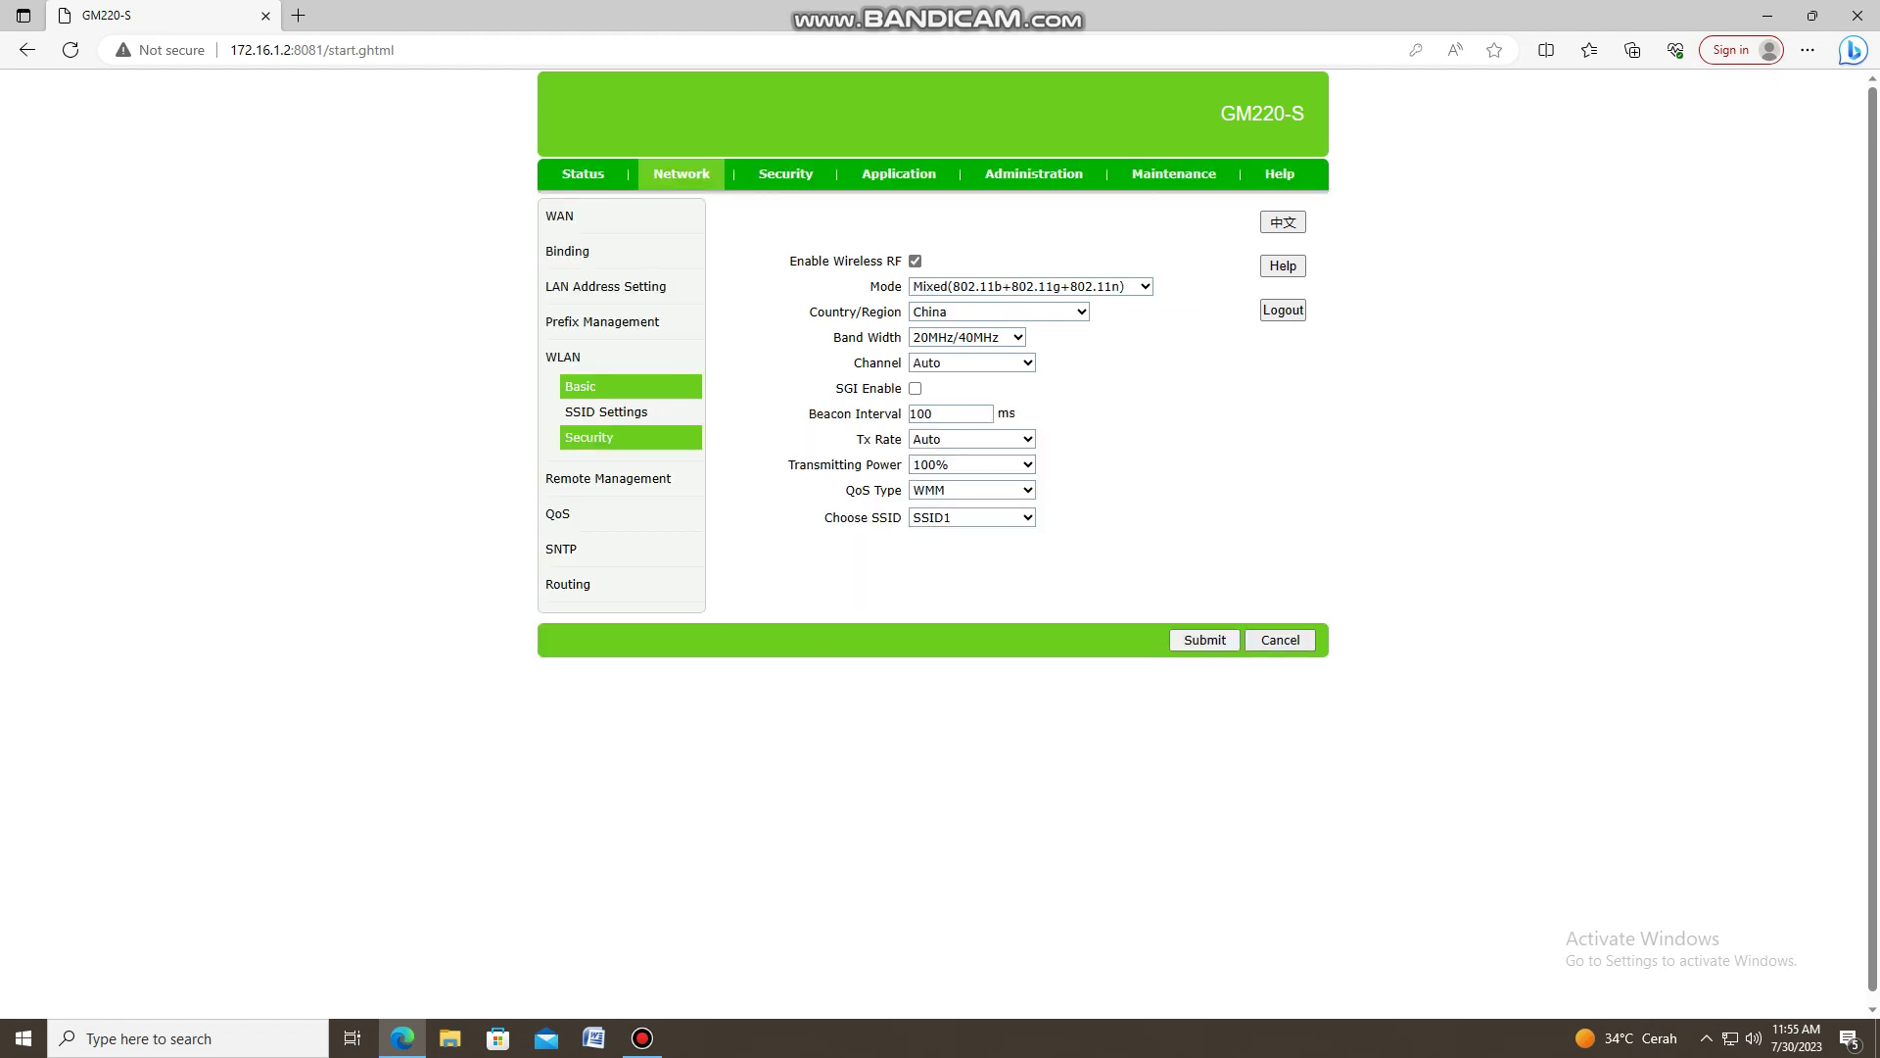
pyautogui.click(606, 412)
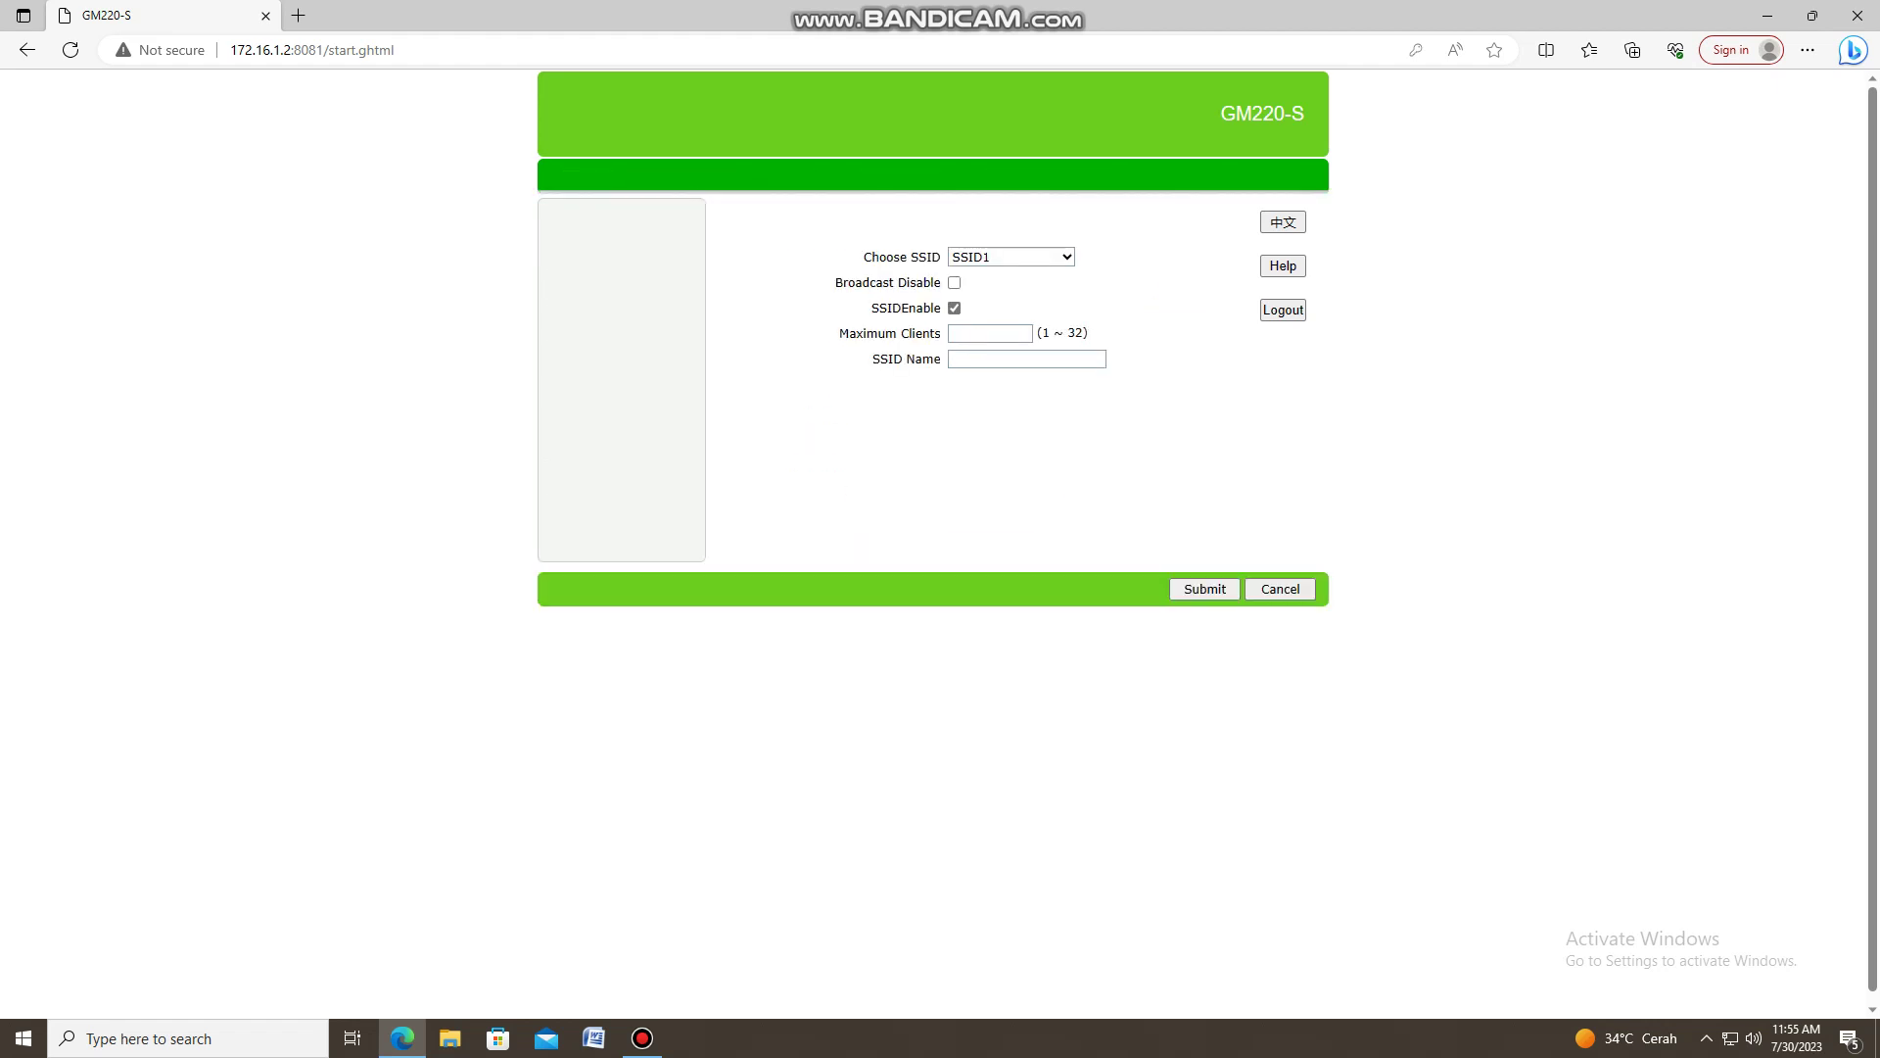
pyautogui.click(1024, 359)
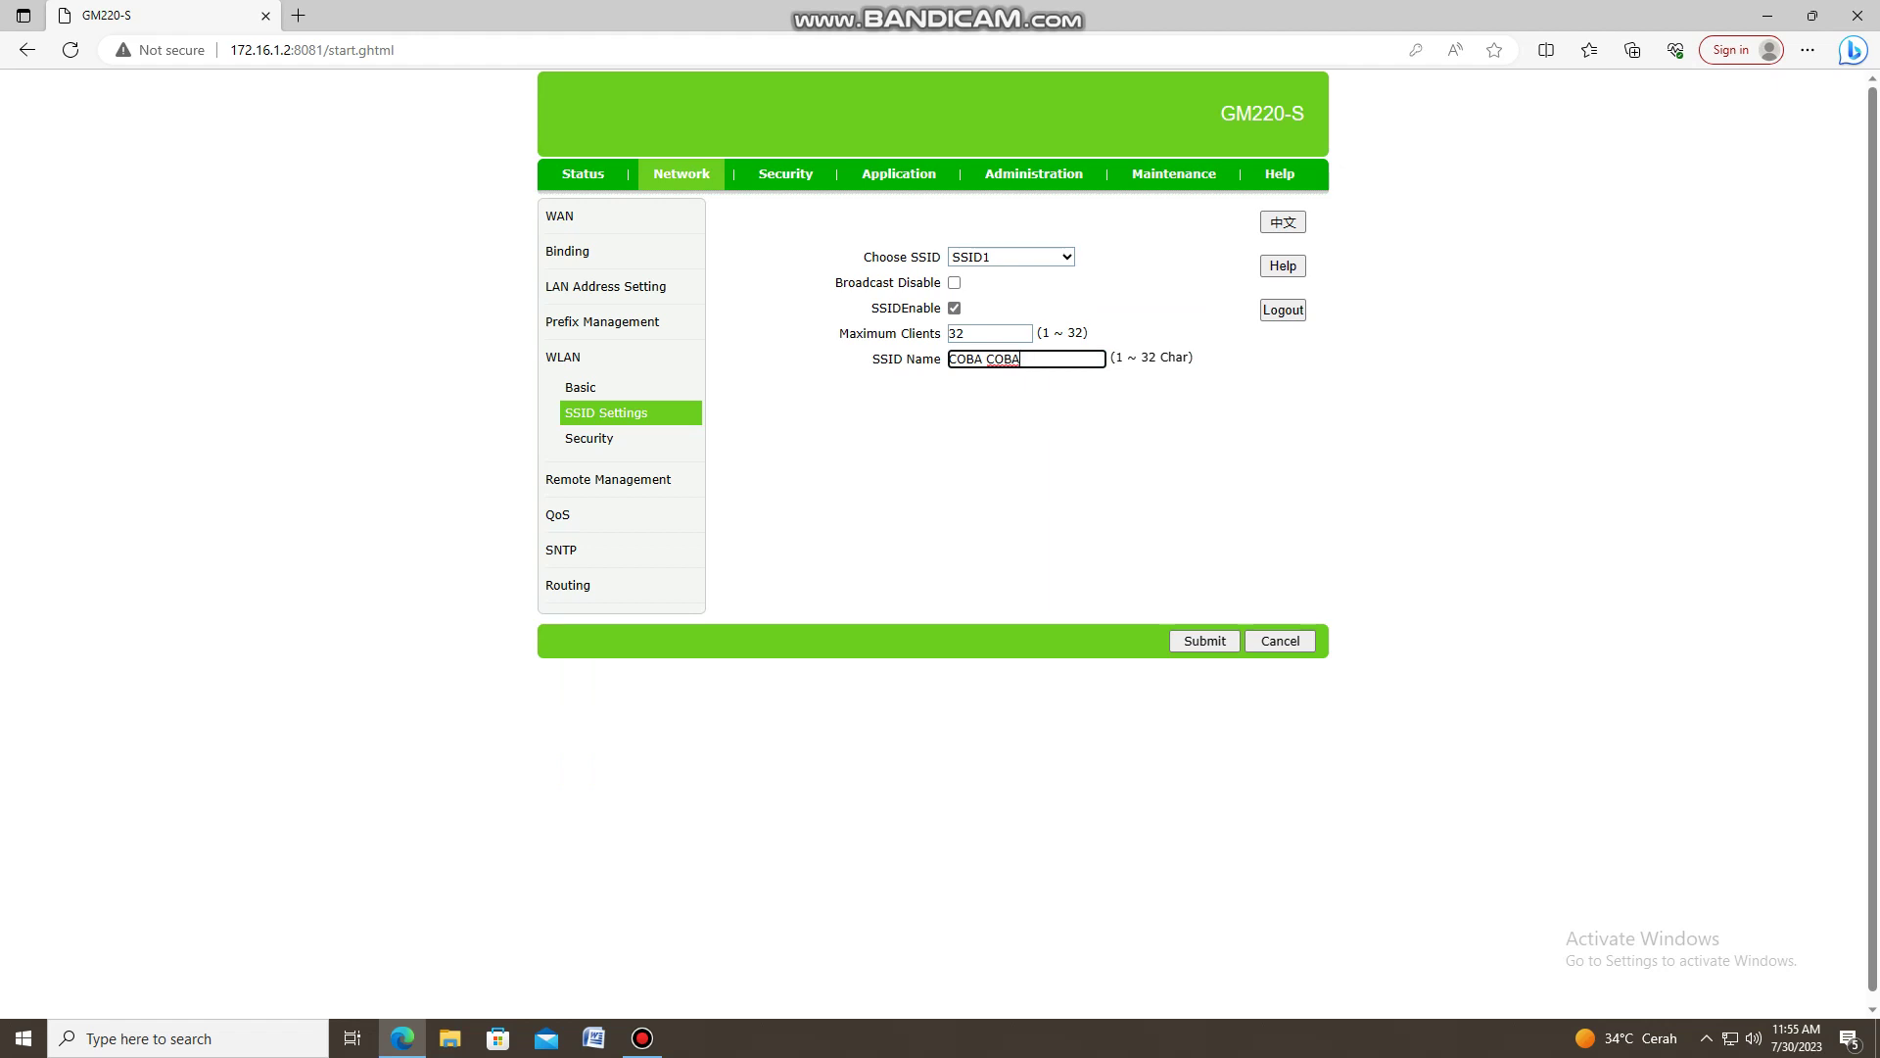
pyautogui.click(589, 438)
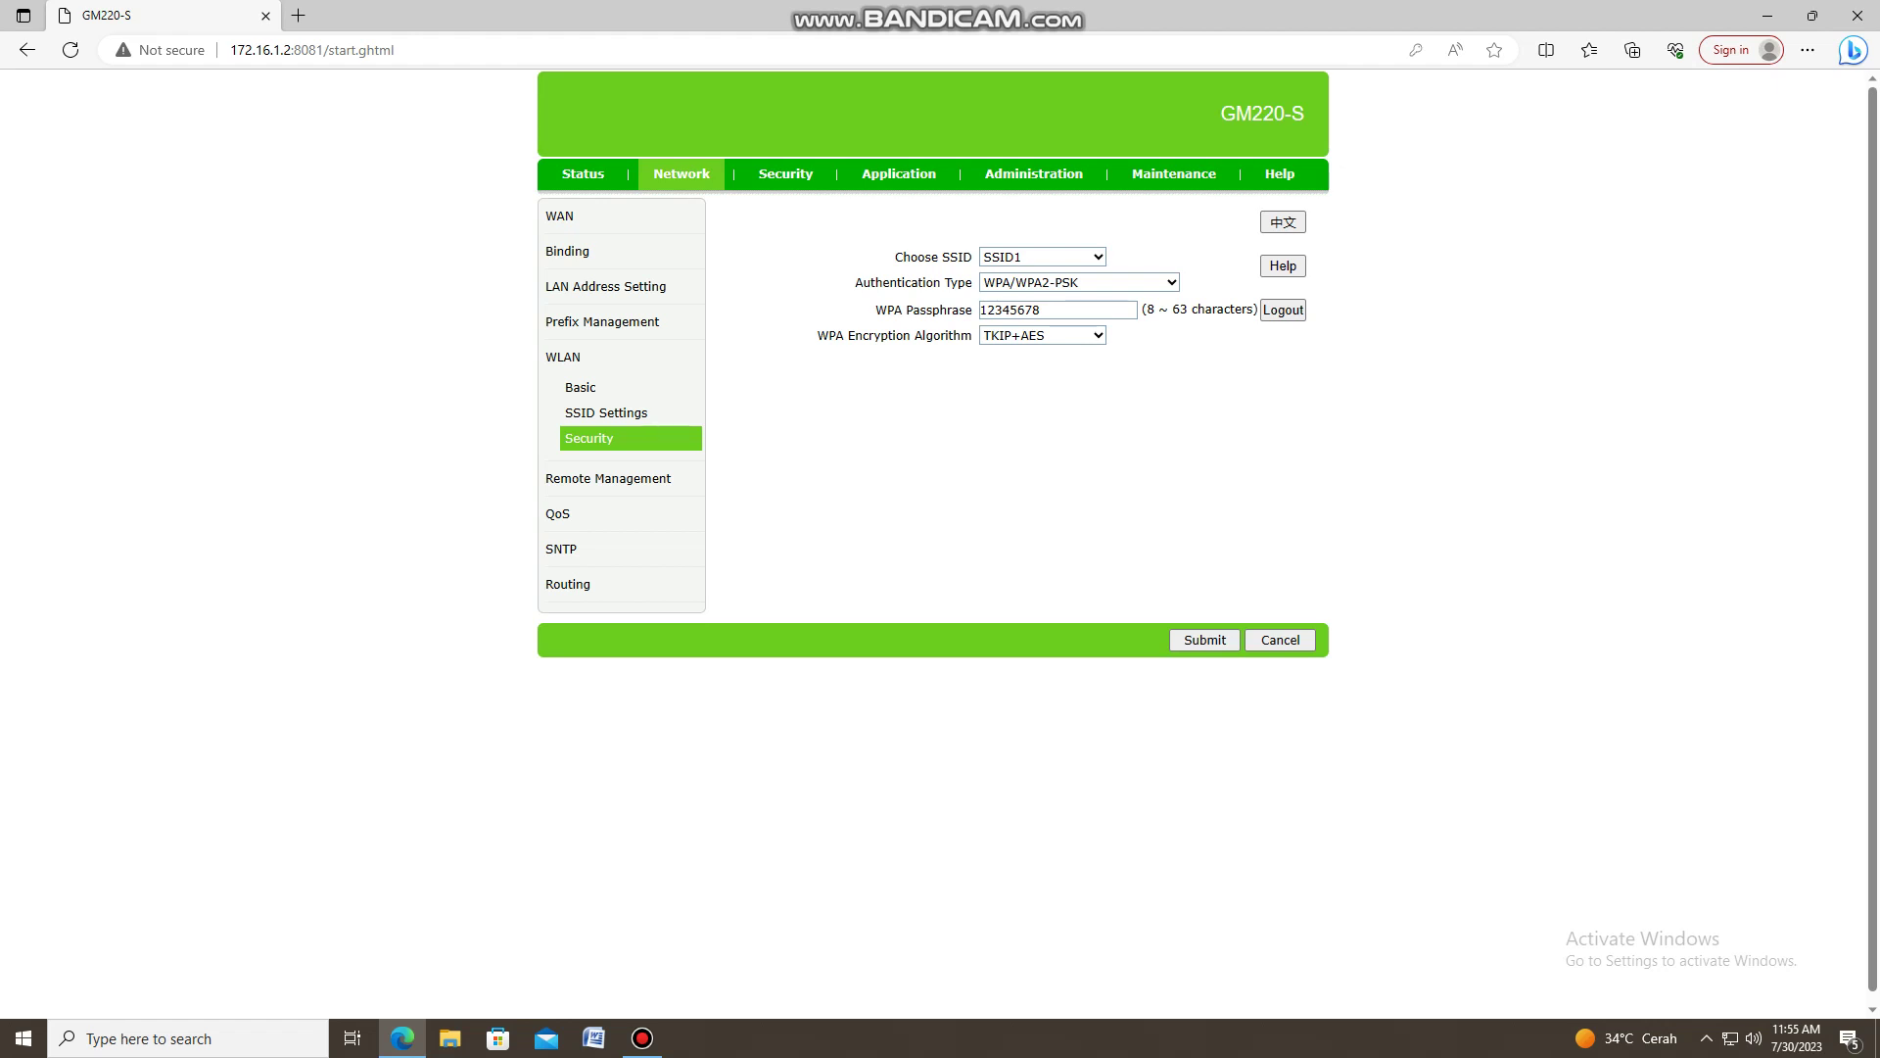
pyautogui.click(608, 479)
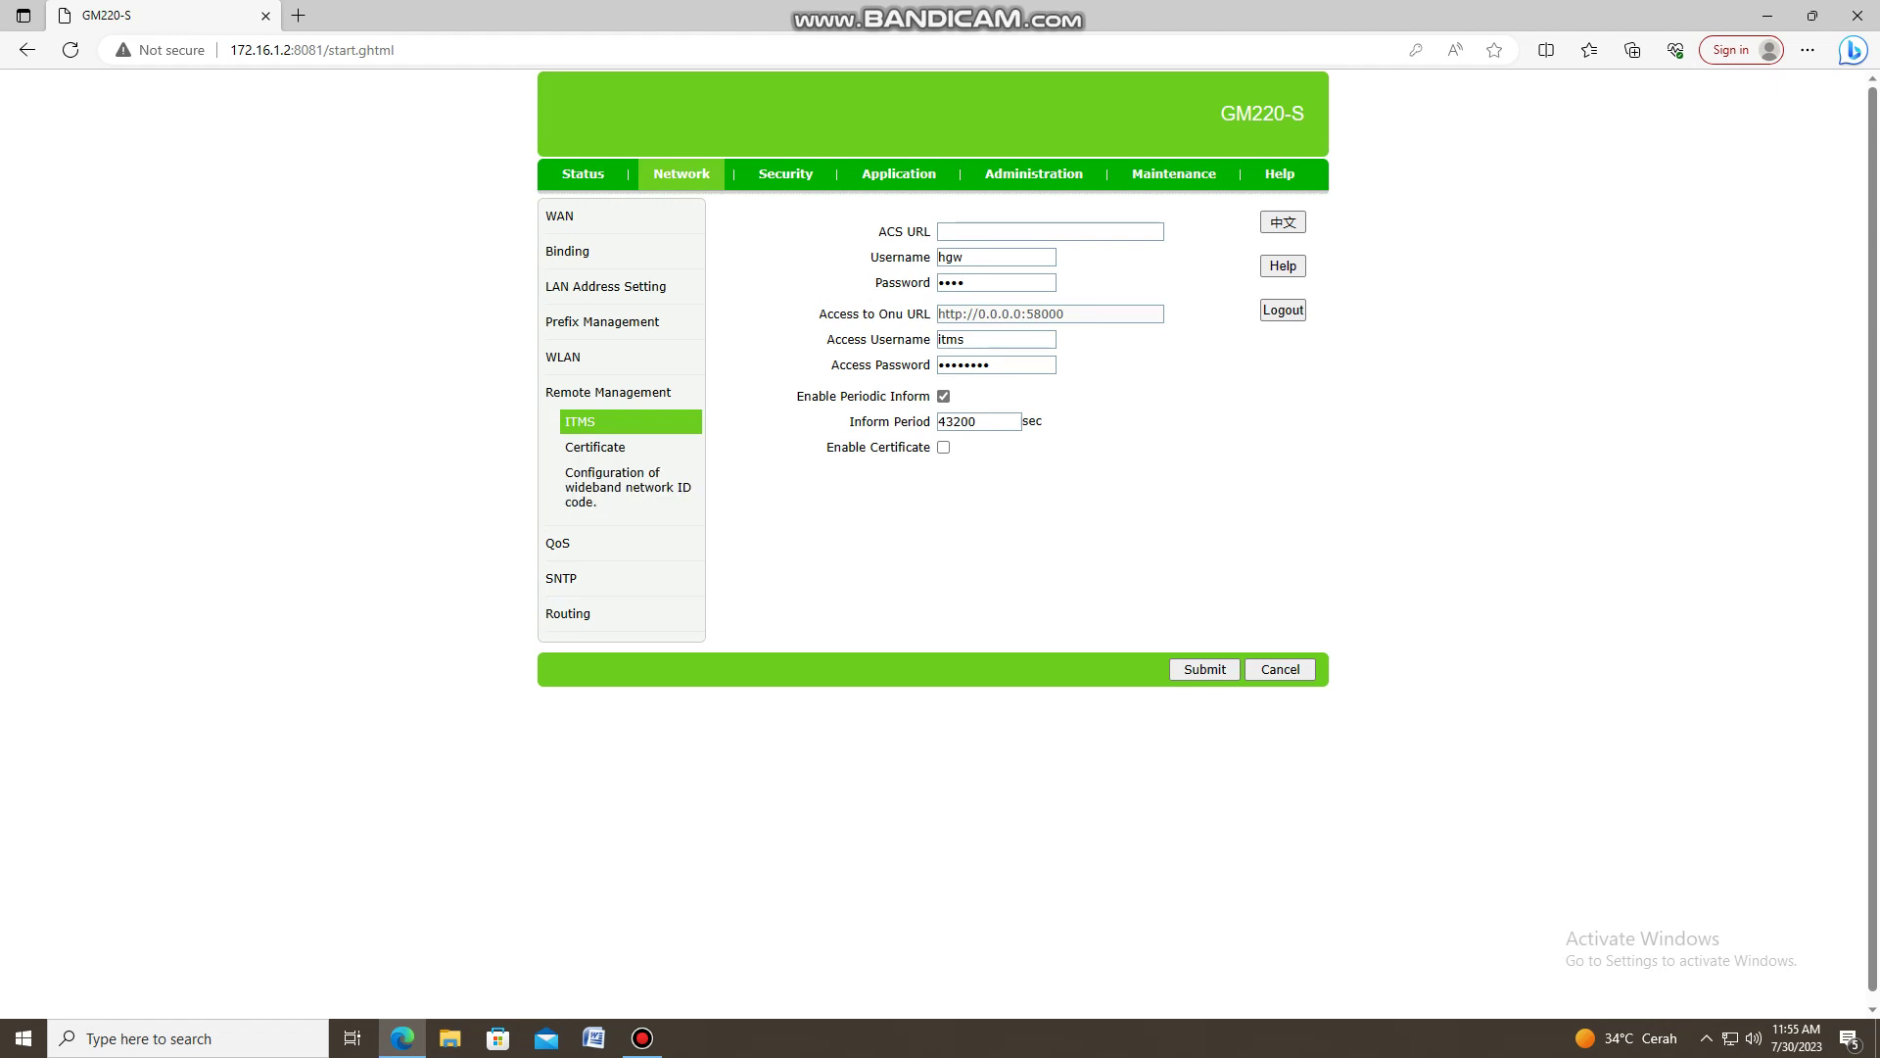
pyautogui.click(561, 579)
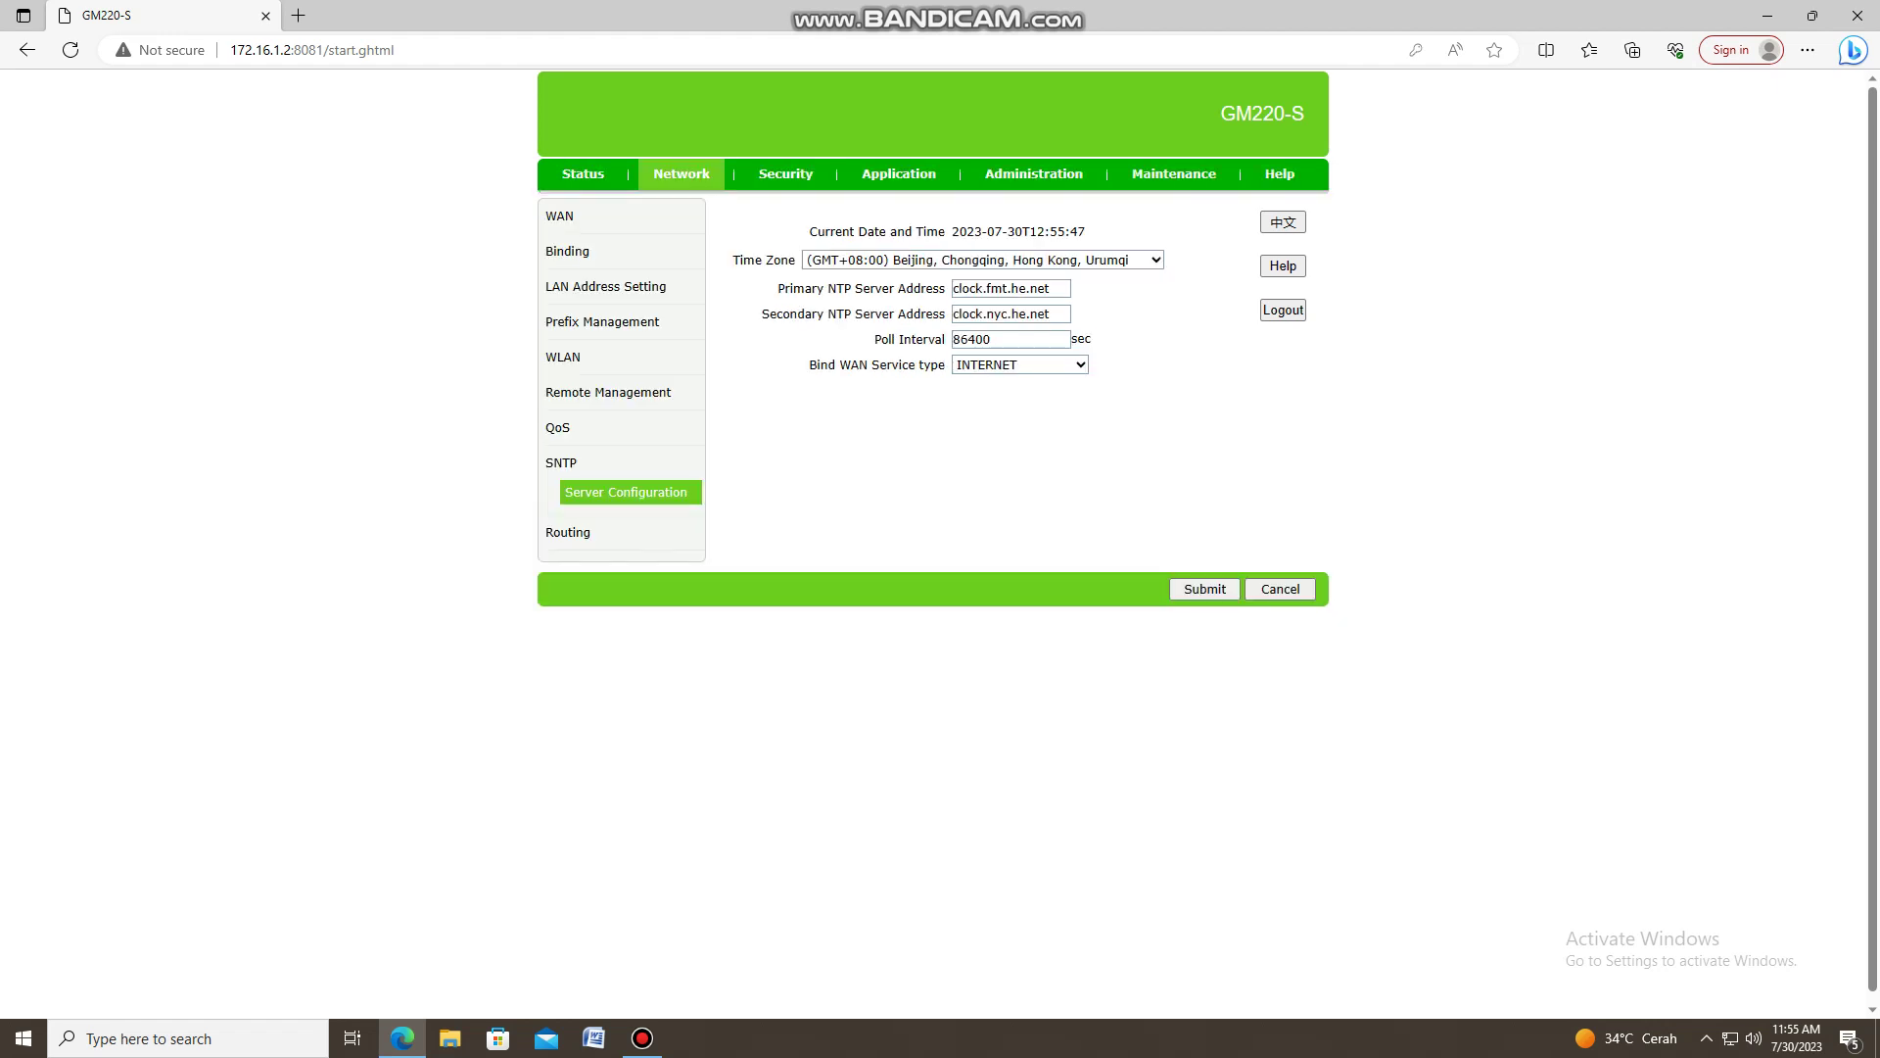
# Step: Review the security settings for URL filtering, firewall level and anti-hacking protection
pyautogui.click(785, 174)
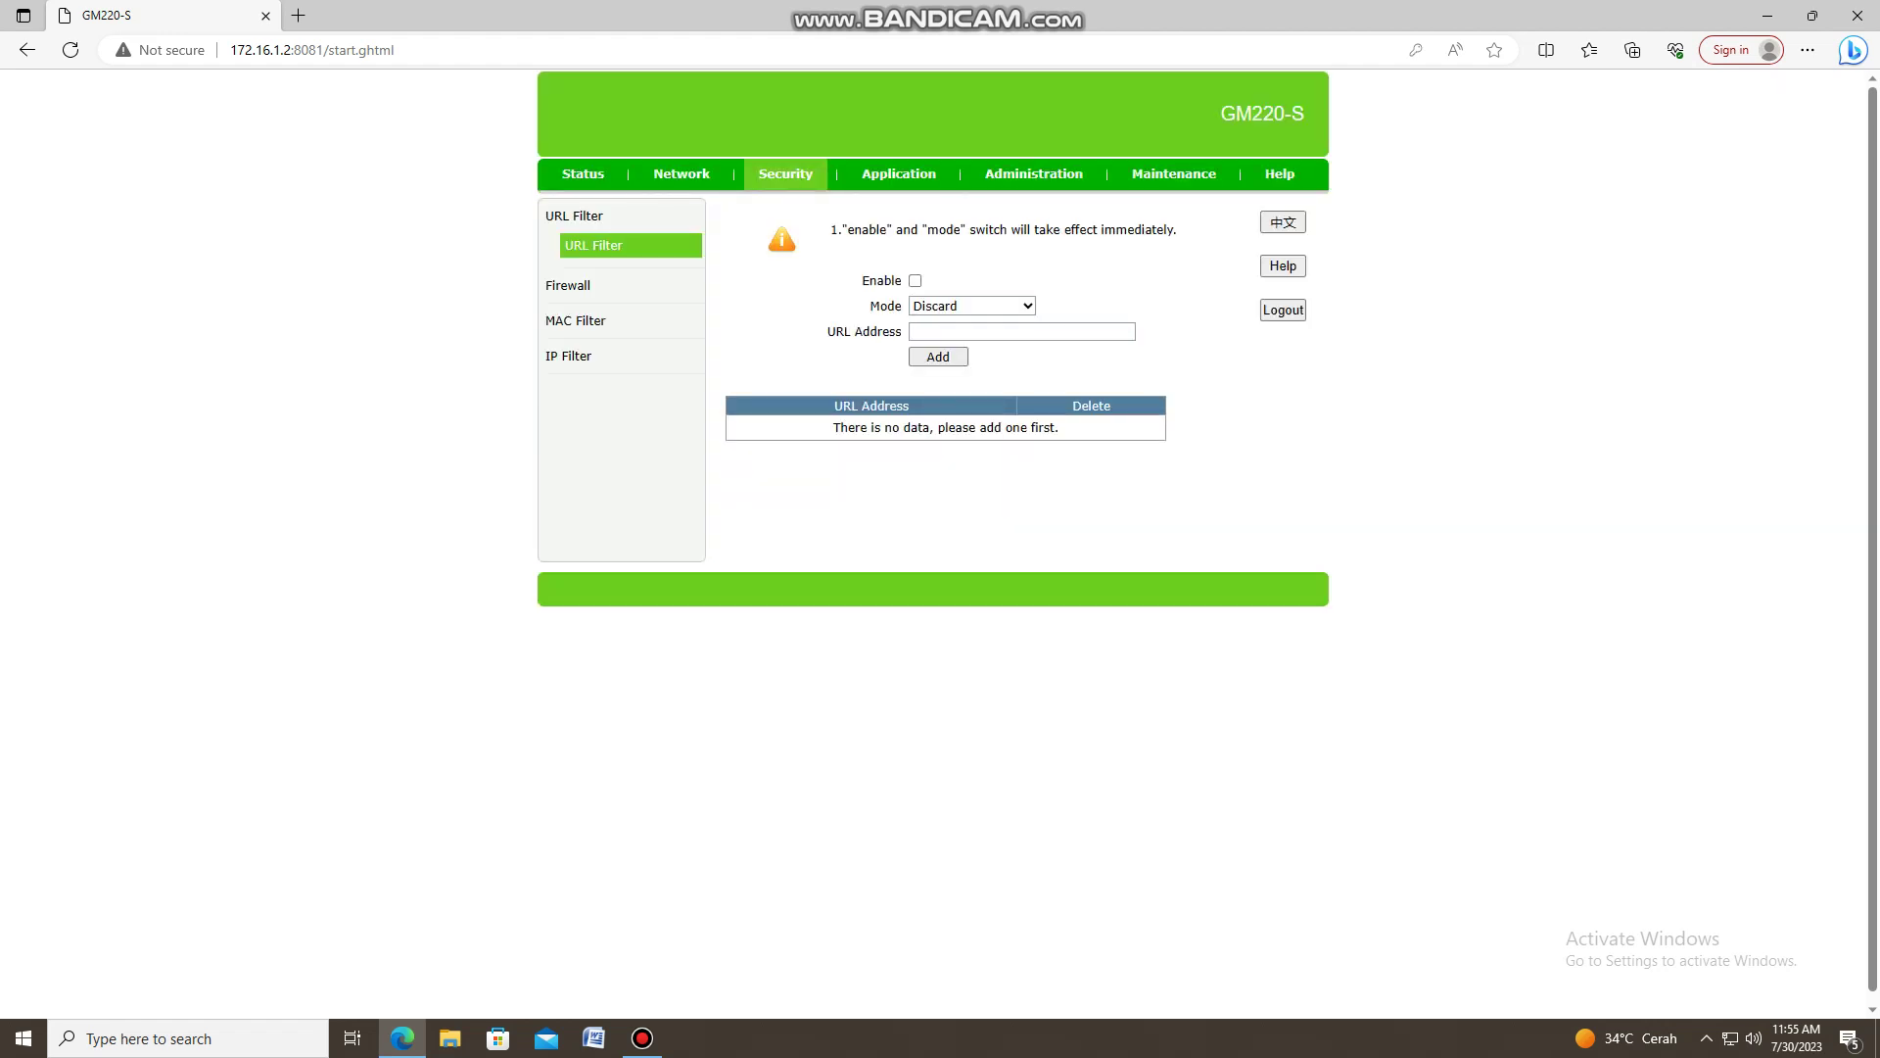
pyautogui.click(568, 286)
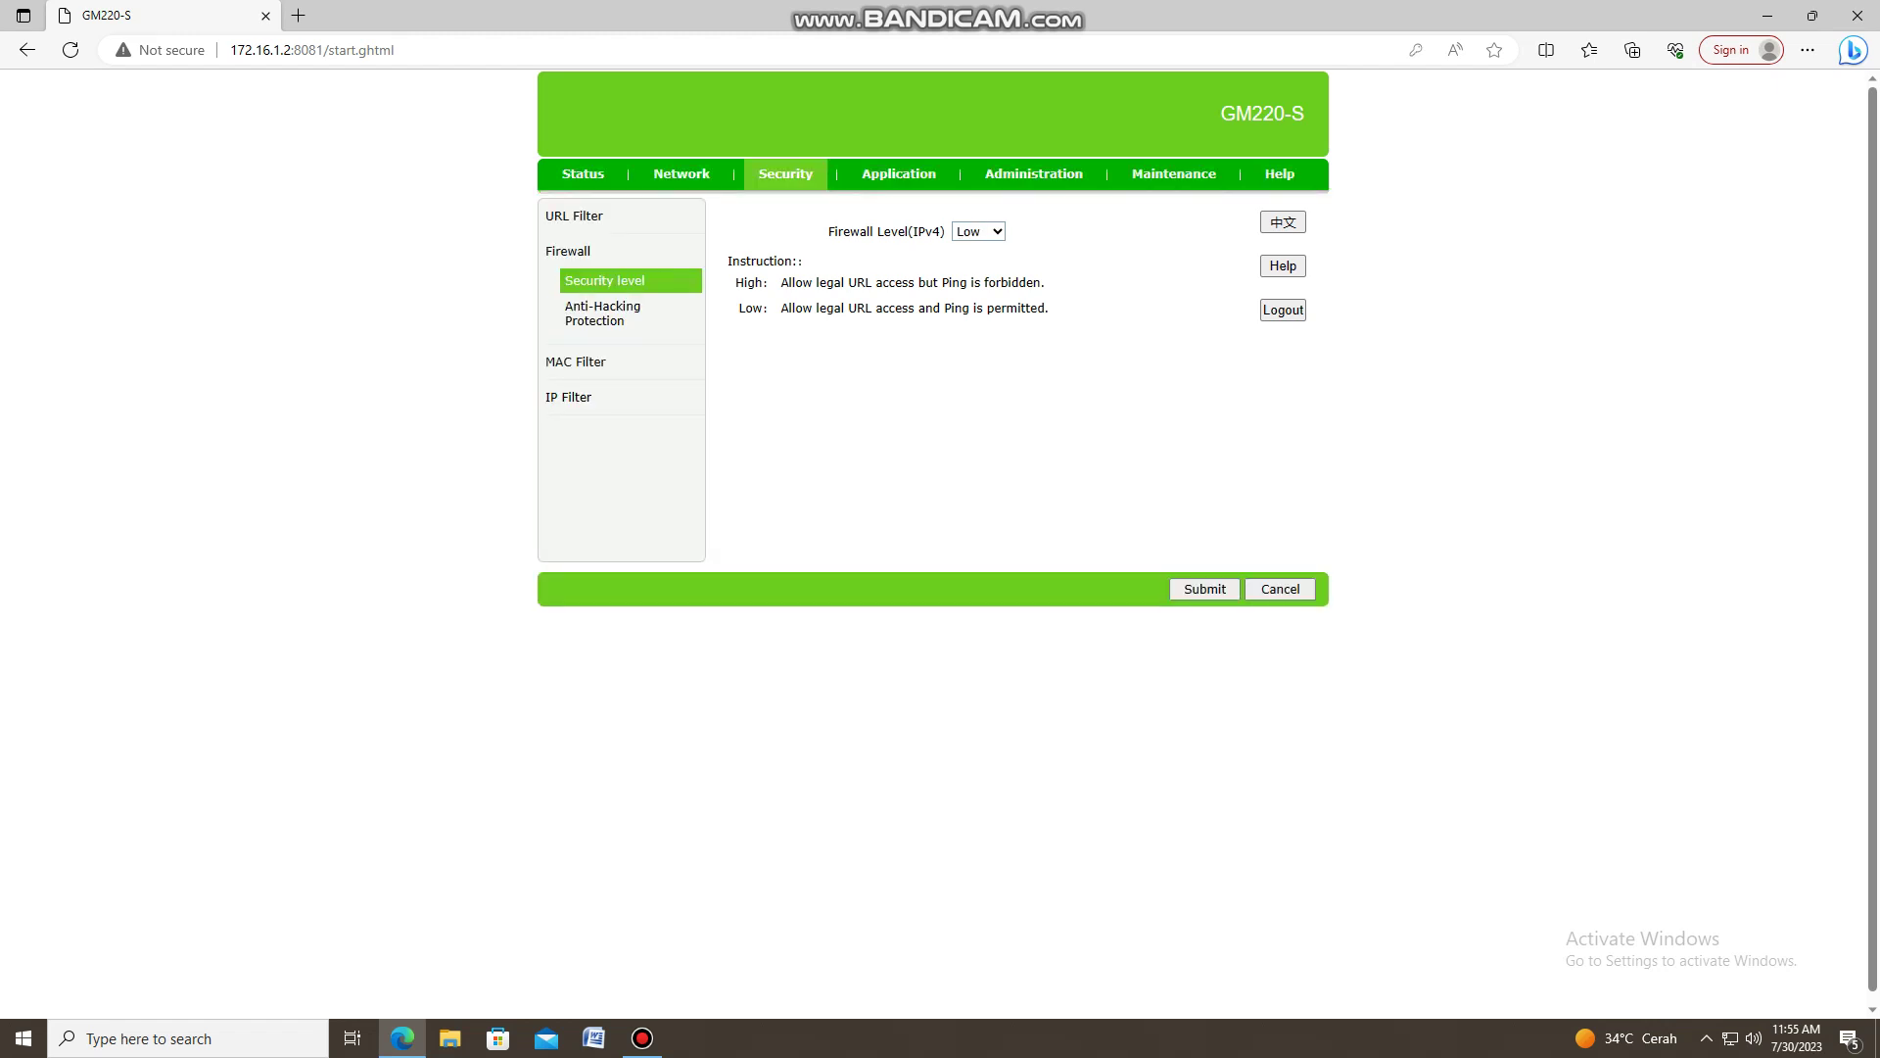
pyautogui.click(604, 315)
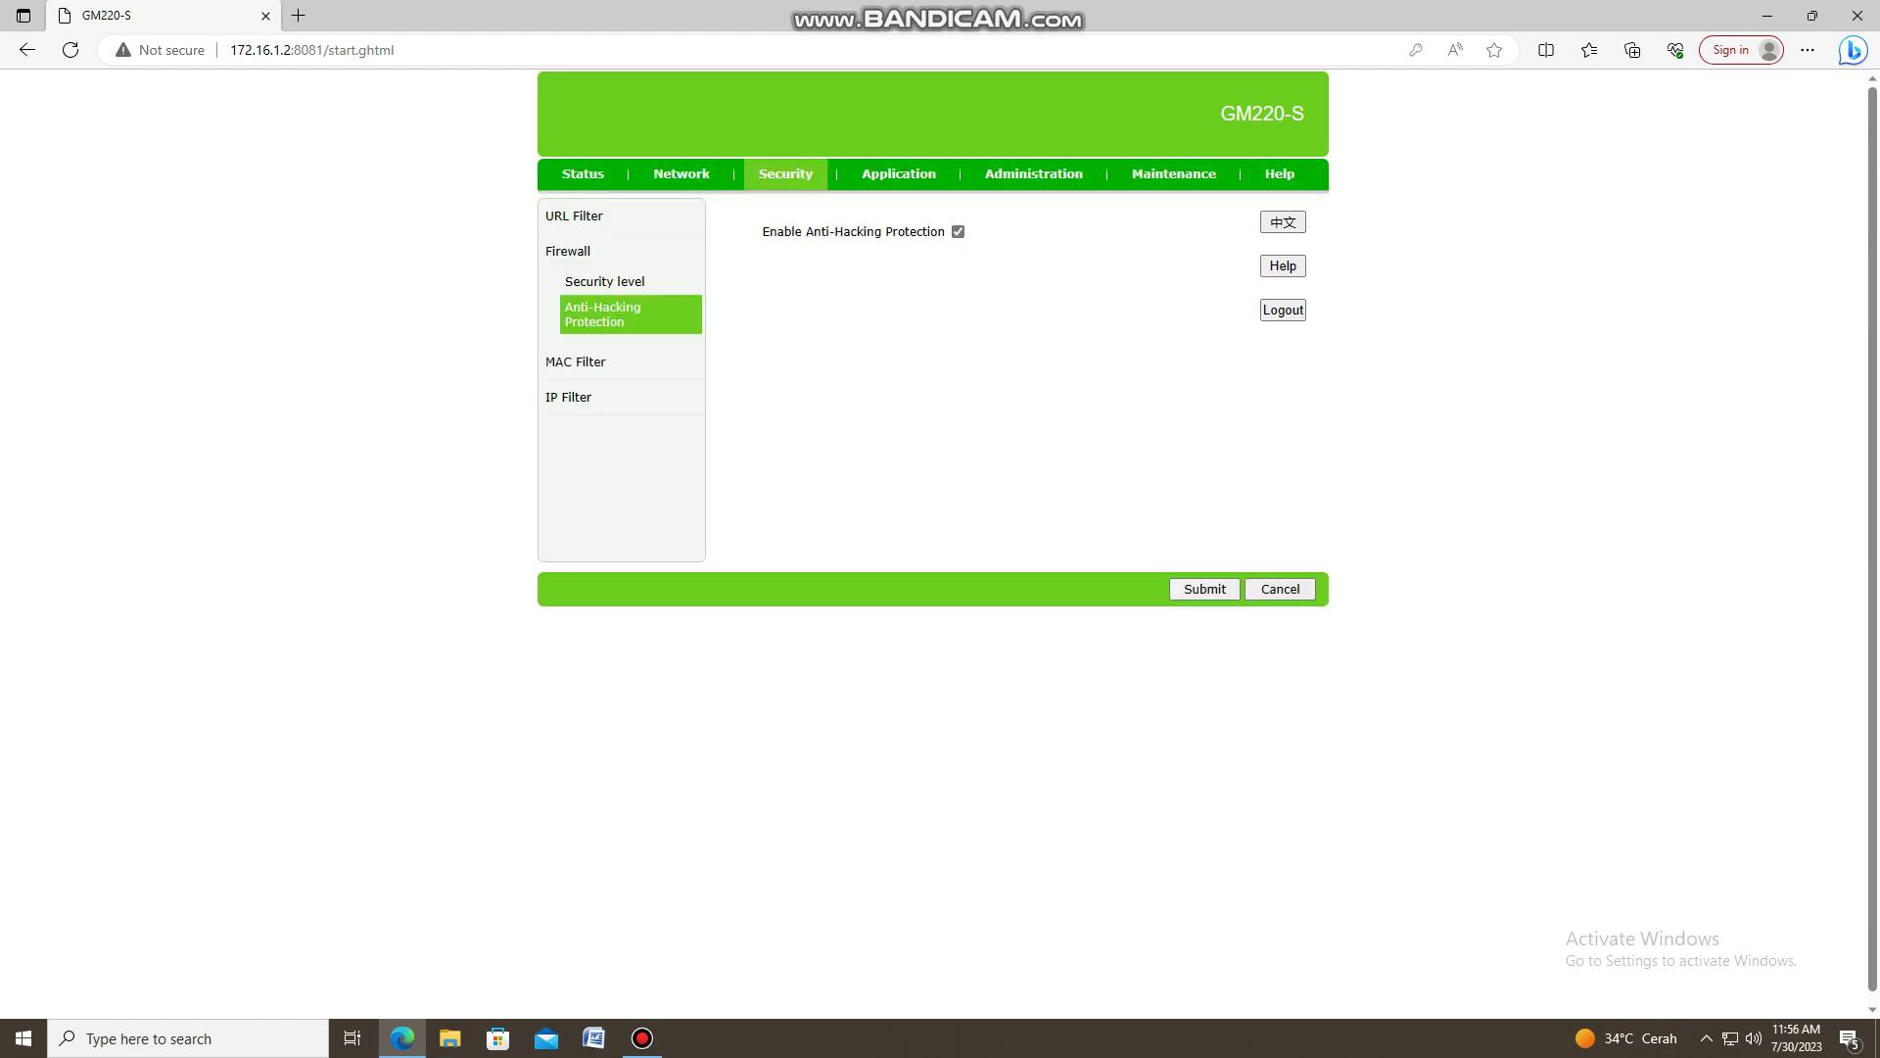
# Step: Review the application settings for DDNS, ALG, UPnP and the Samba service
pyautogui.click(899, 173)
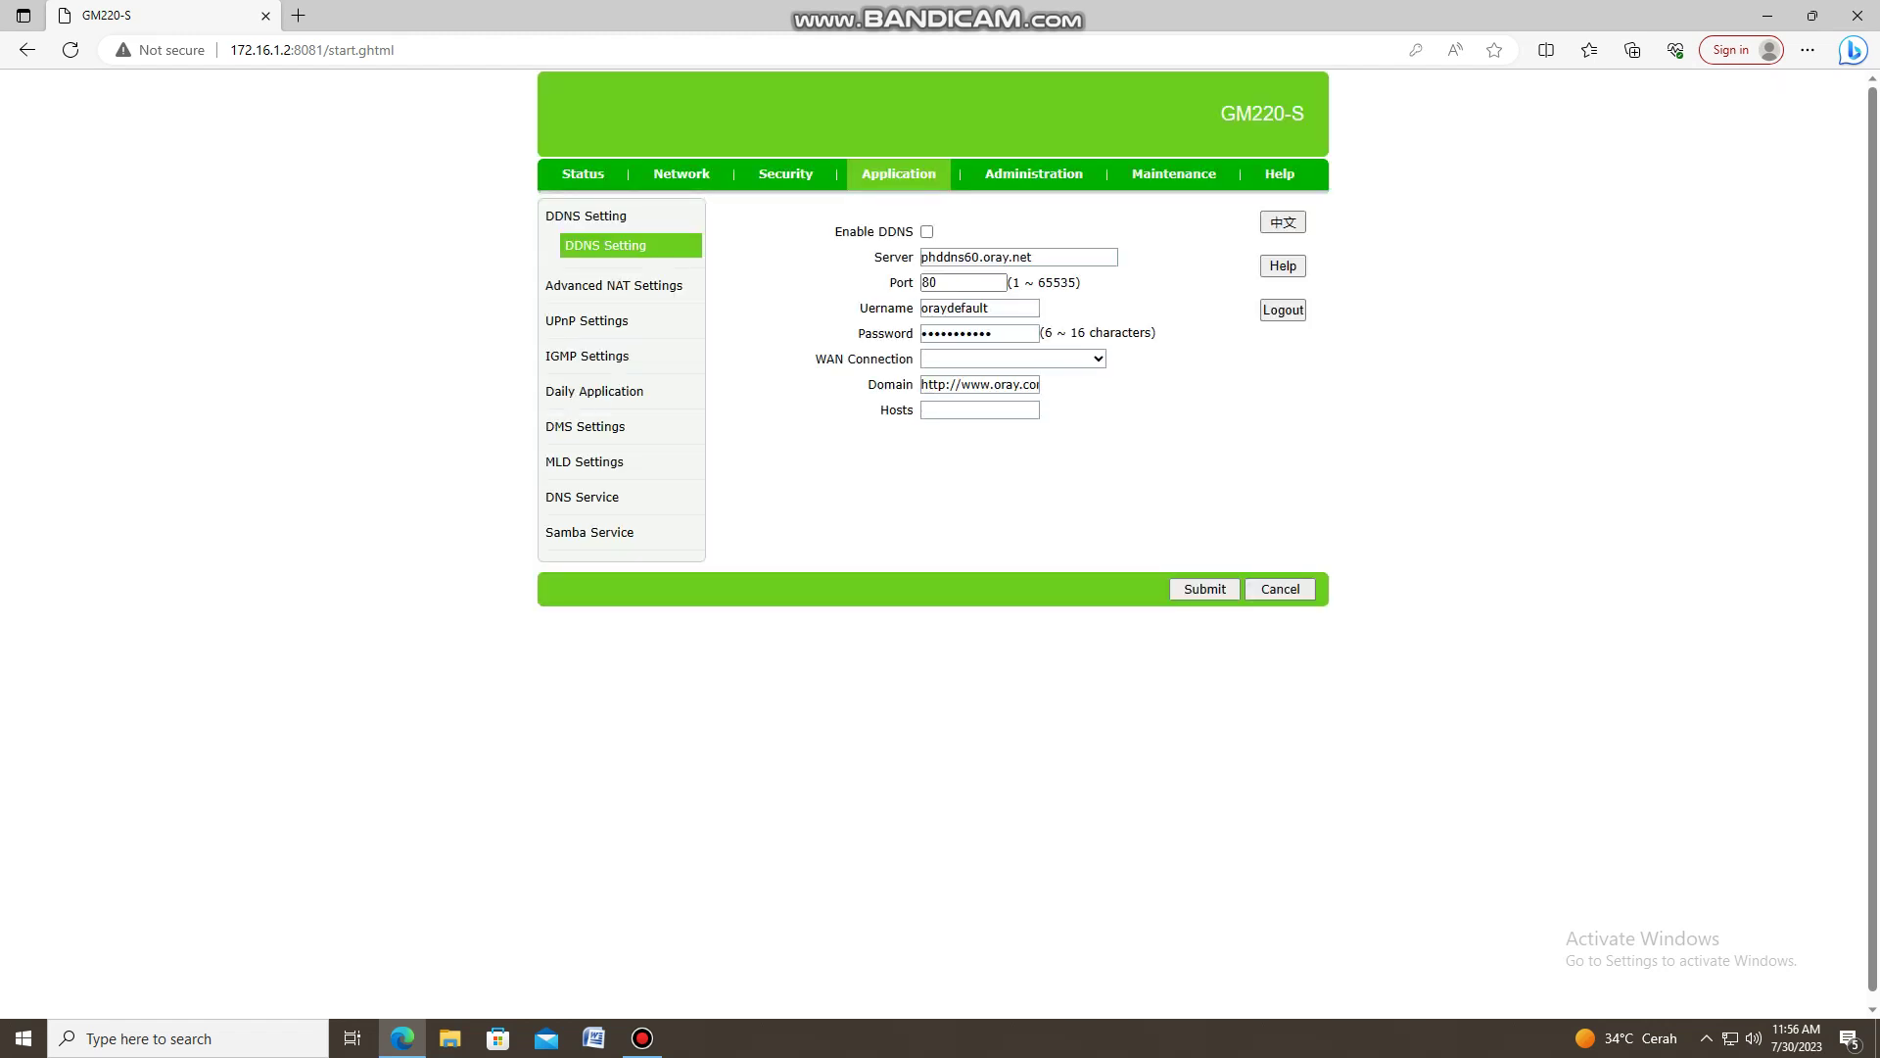
pyautogui.click(614, 286)
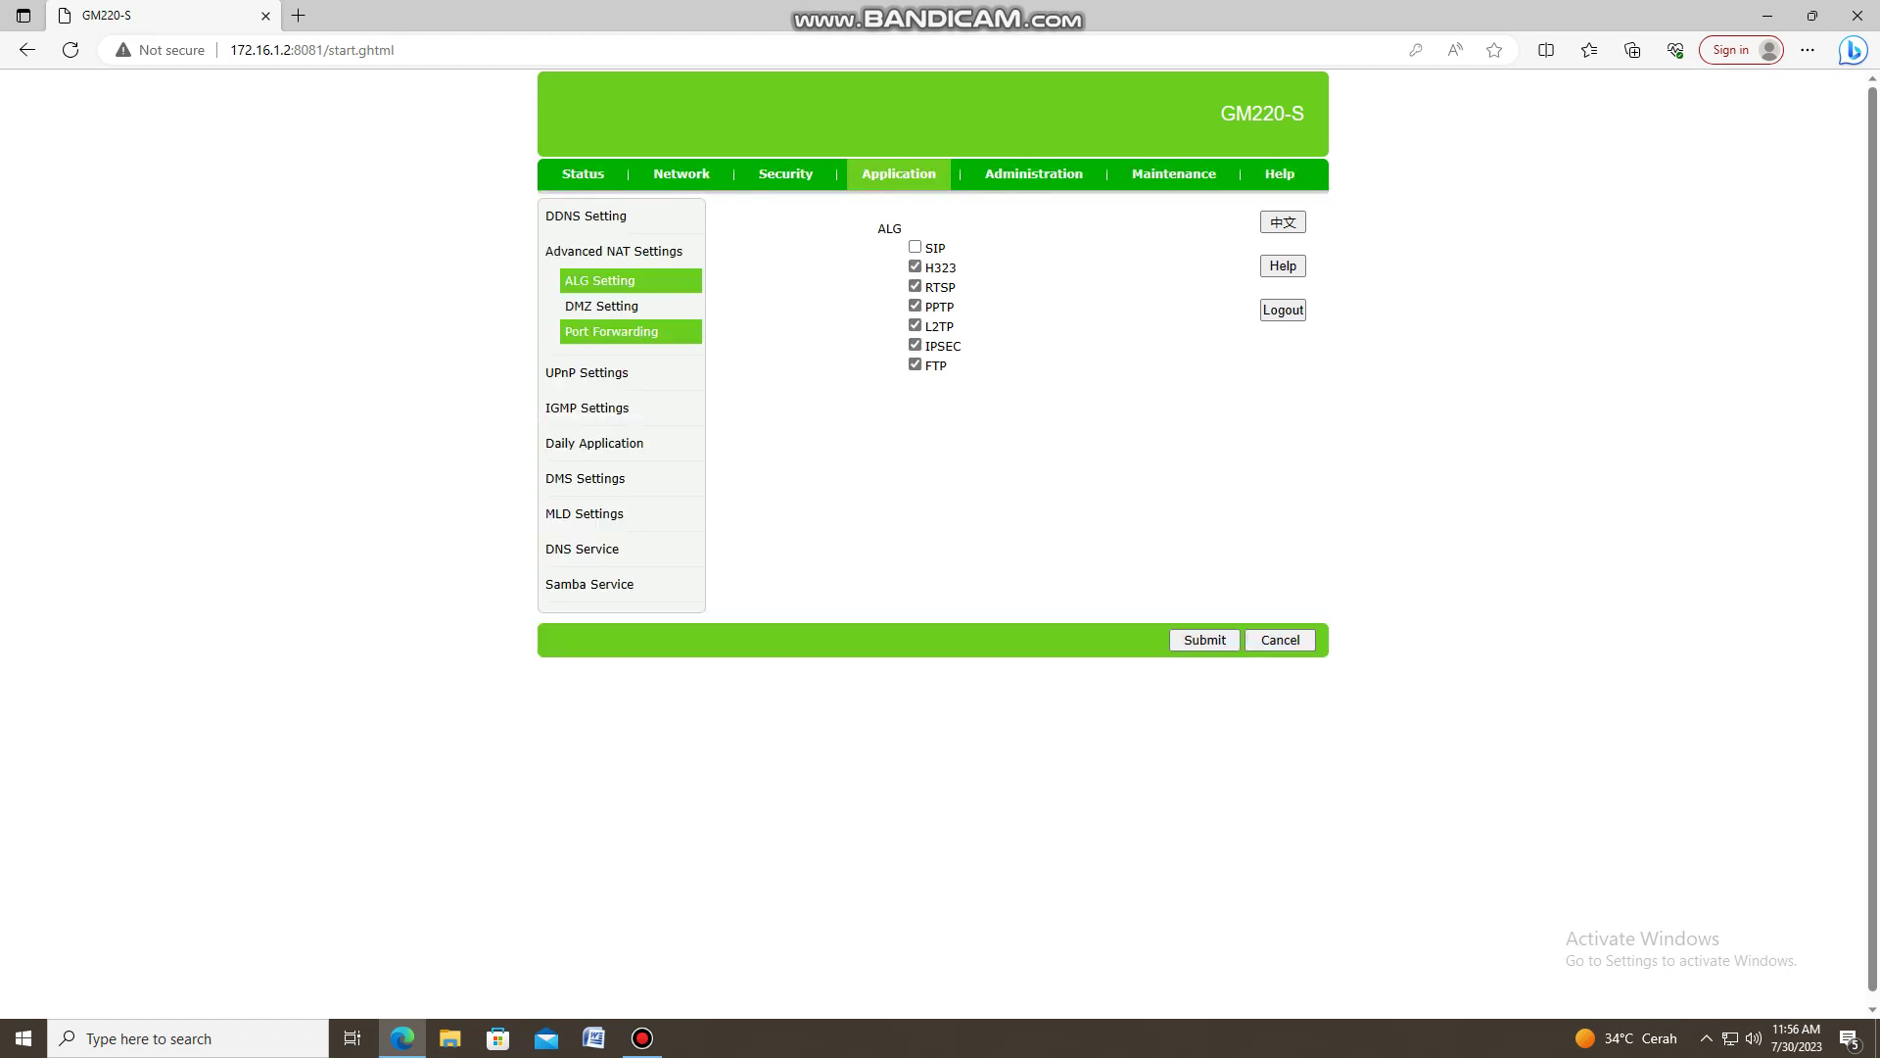
pyautogui.click(599, 373)
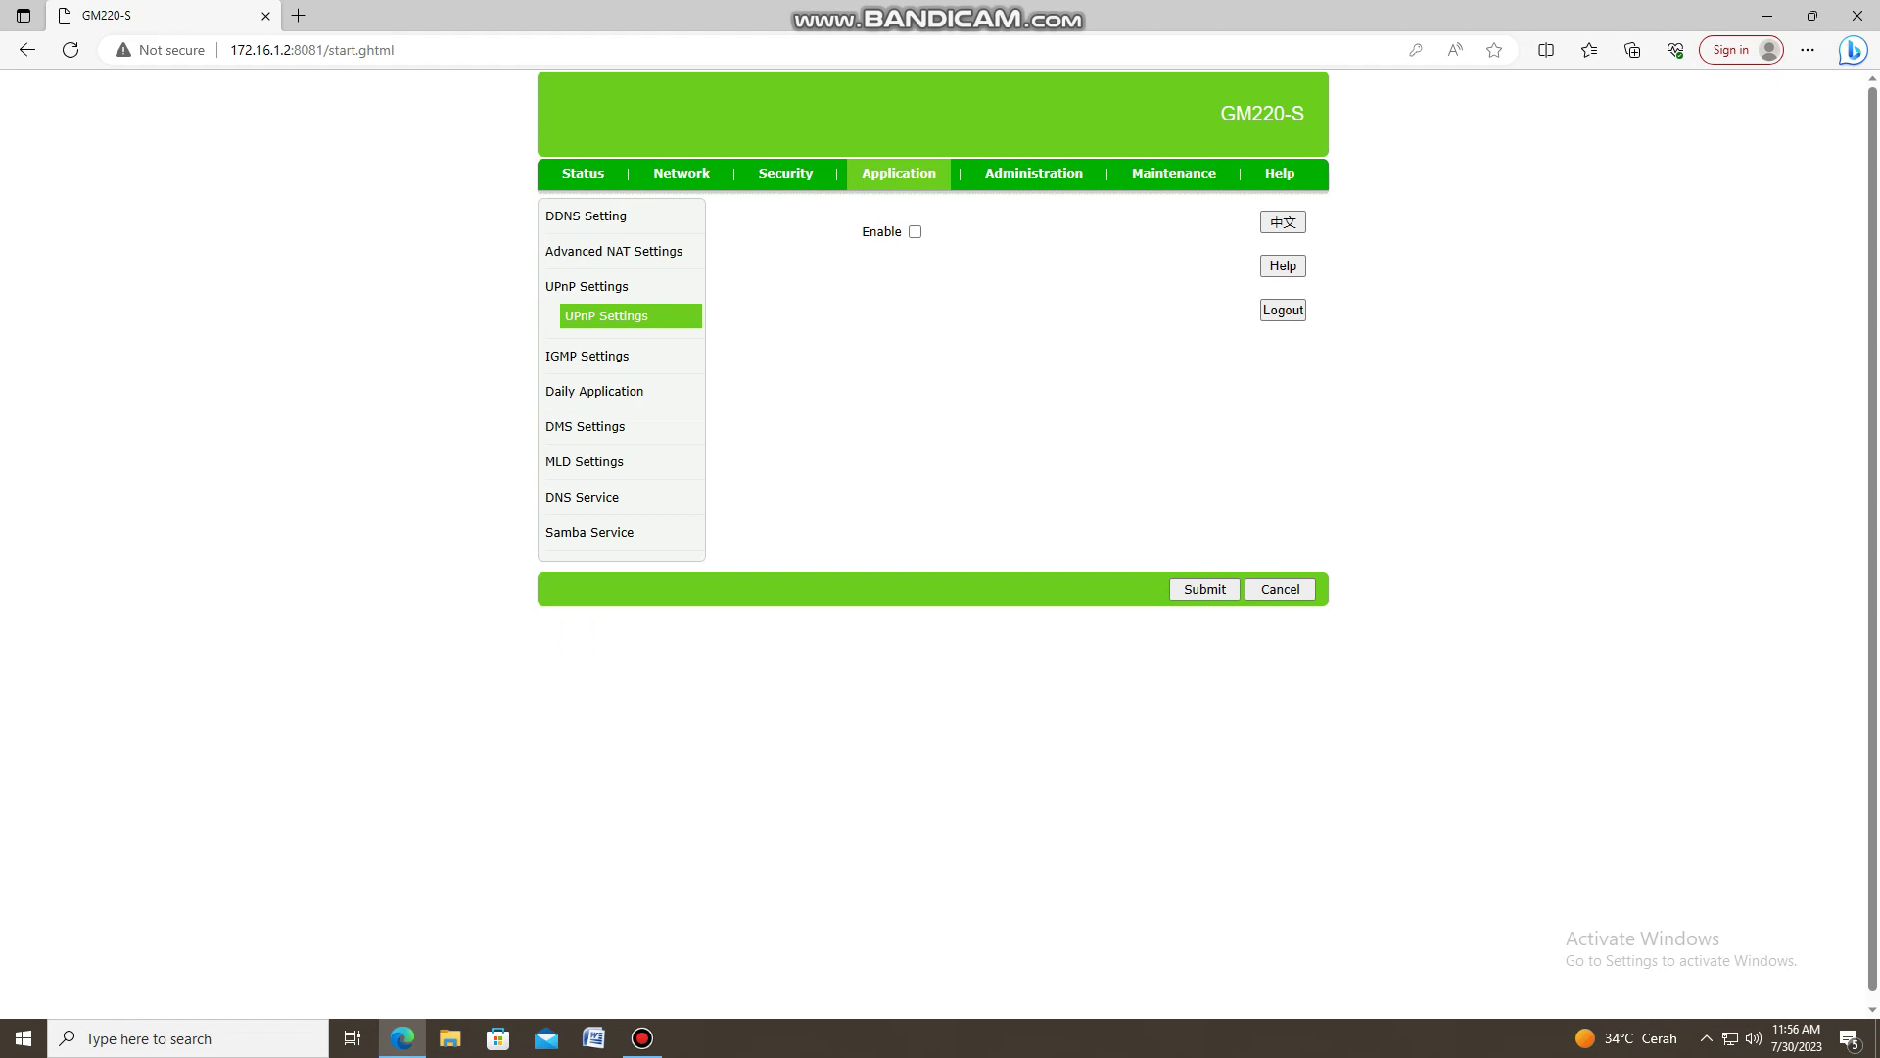
pyautogui.click(590, 533)
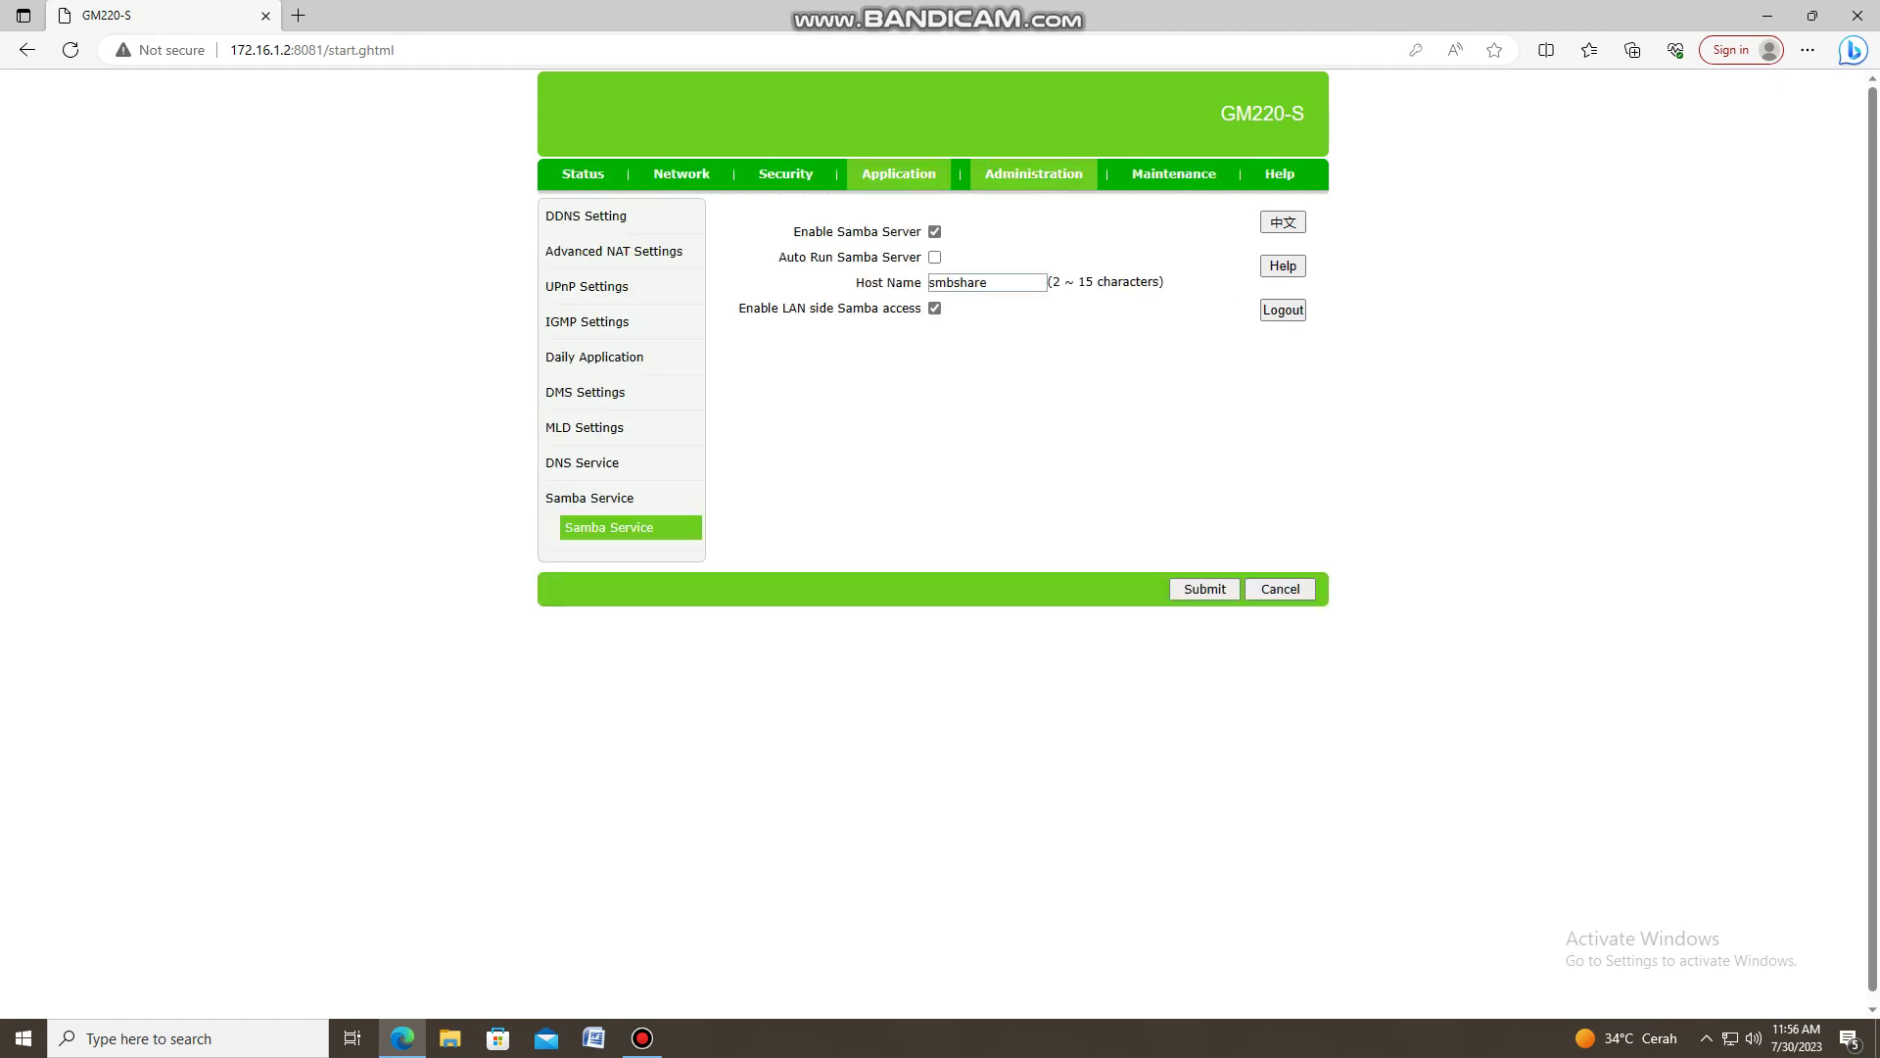
# Step: Look through the administration settings for user and system management, and check the available PON modes, choosing EPON
pyautogui.click(1033, 173)
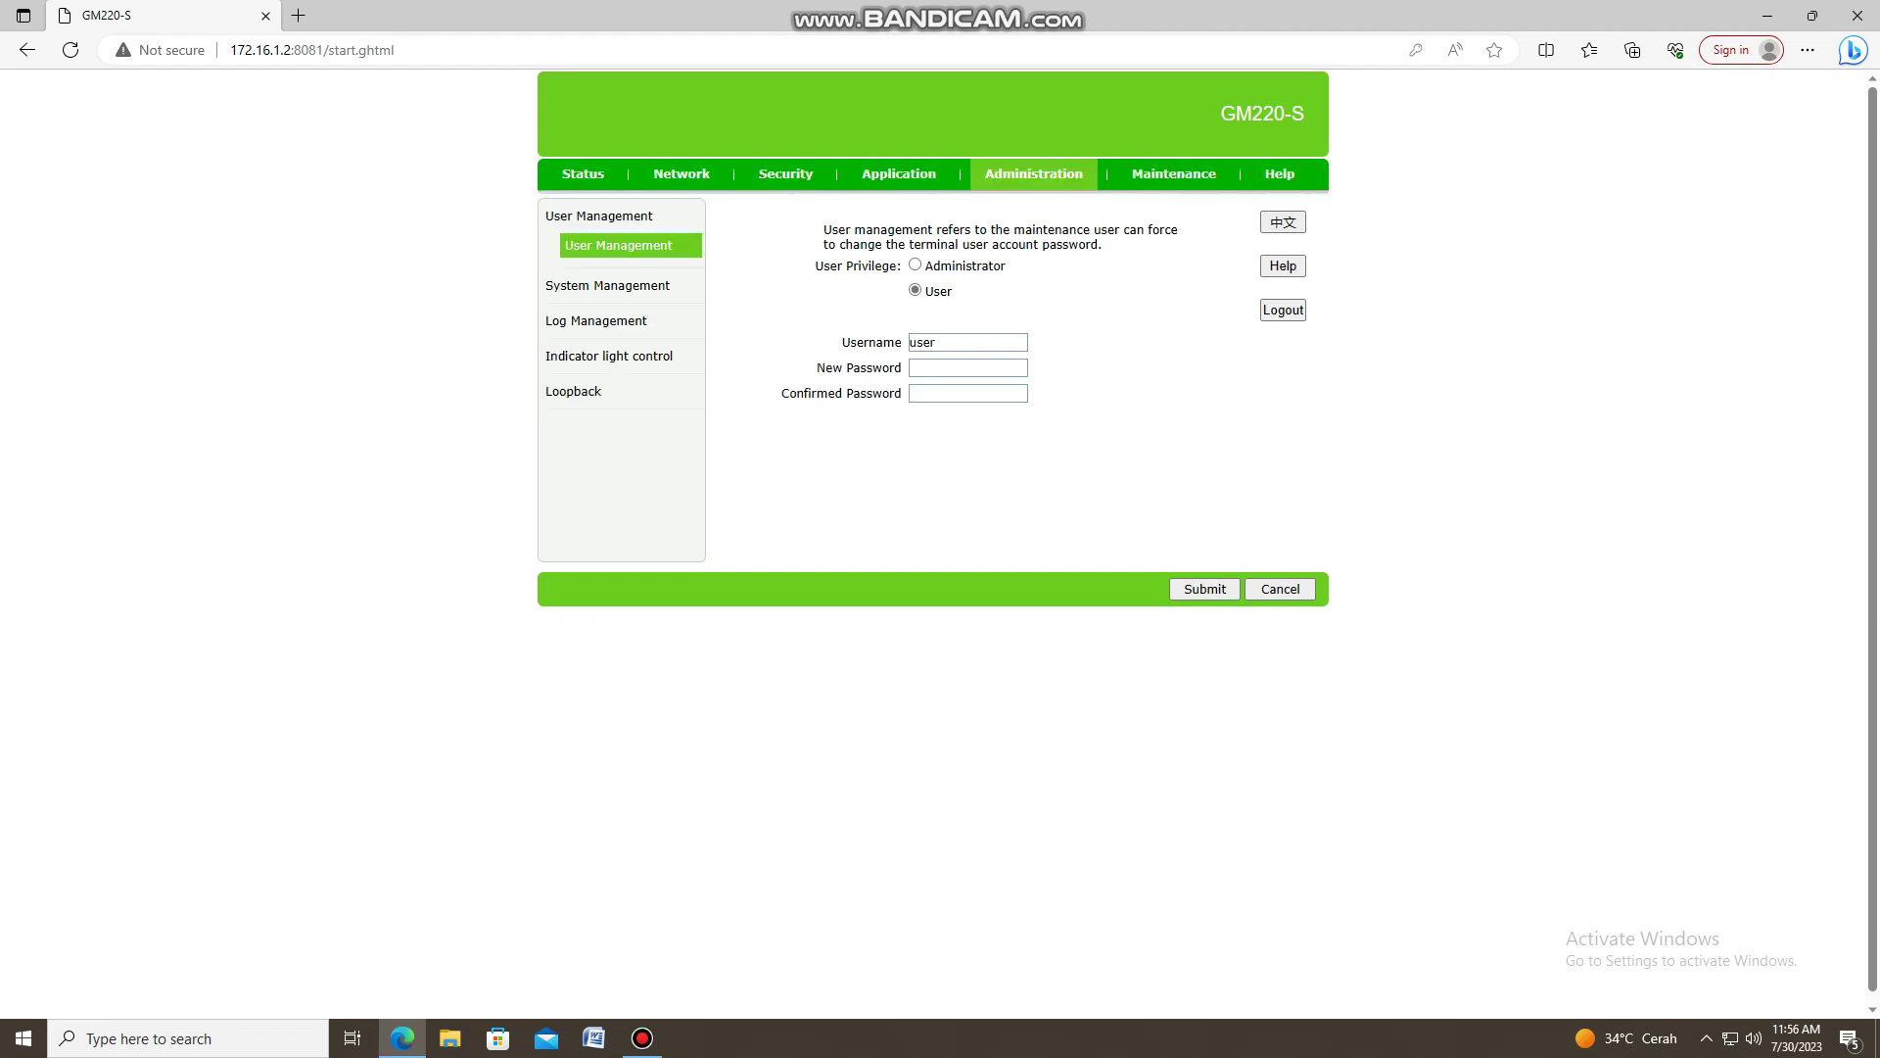
pyautogui.click(607, 286)
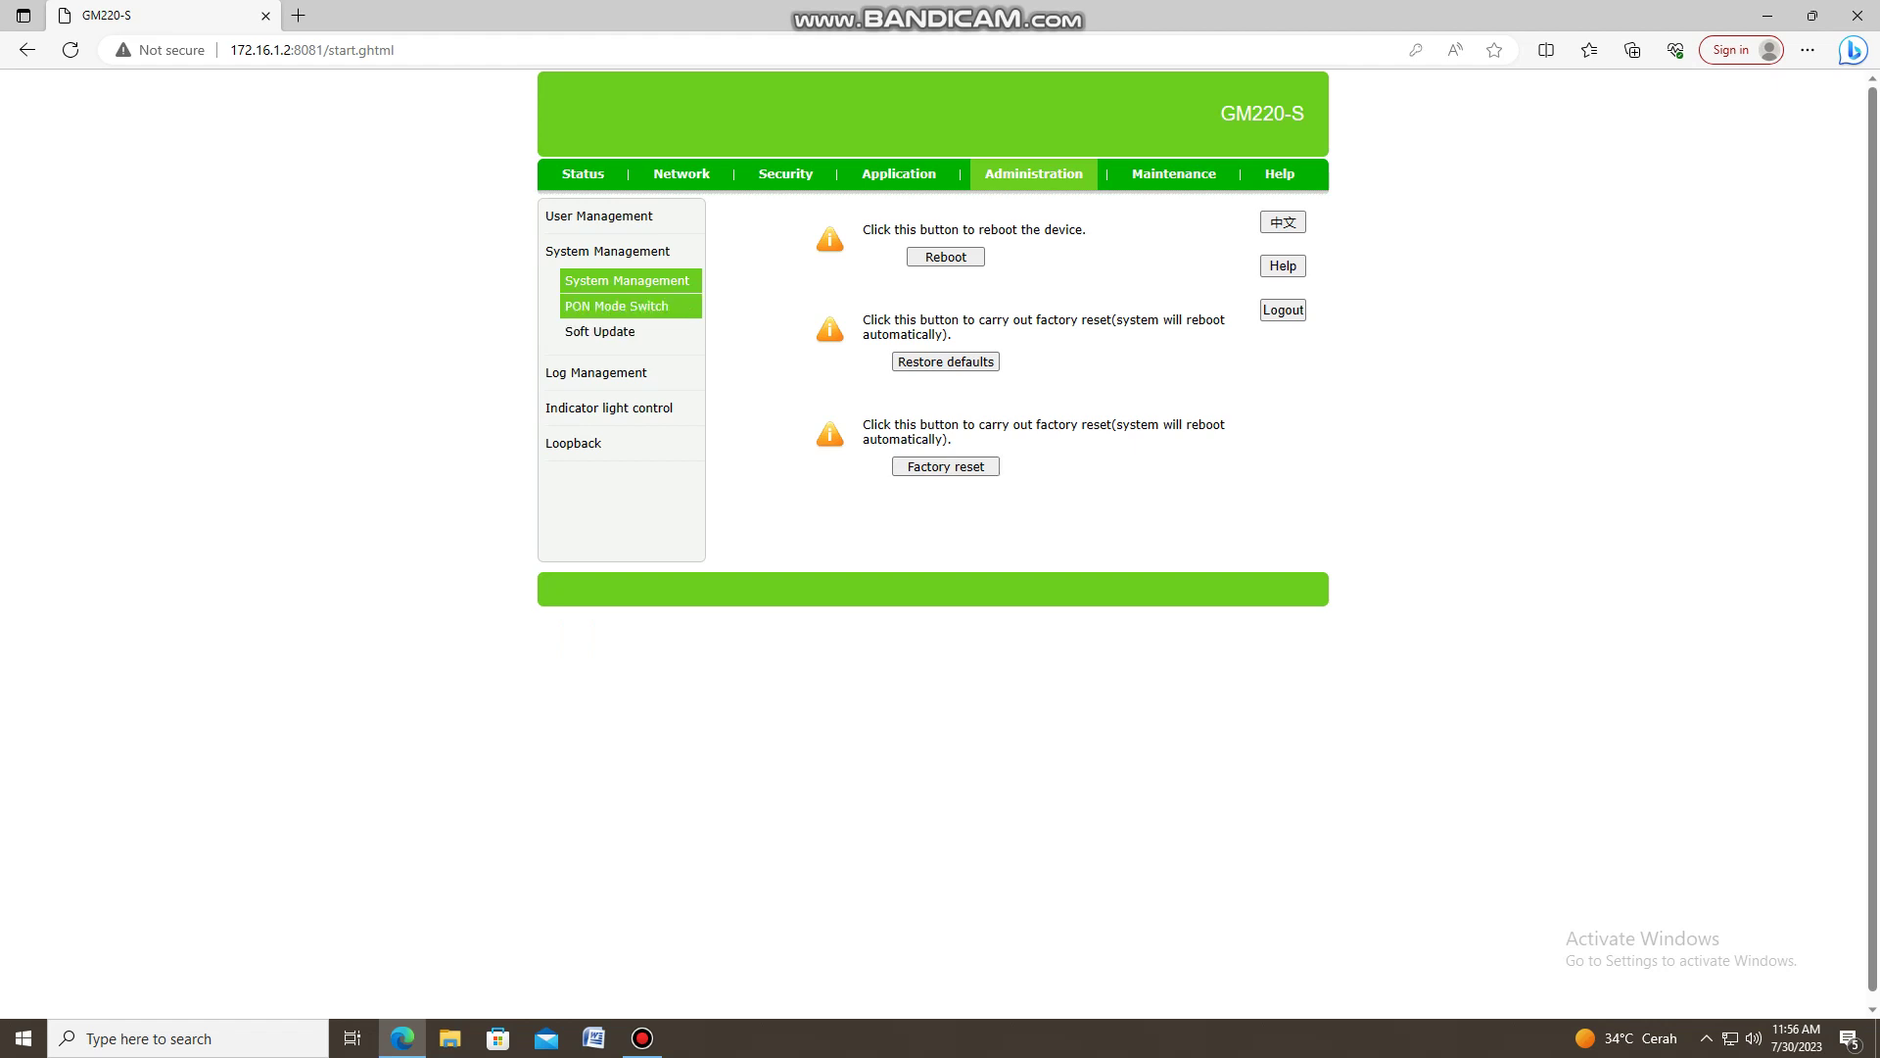
pyautogui.click(617, 306)
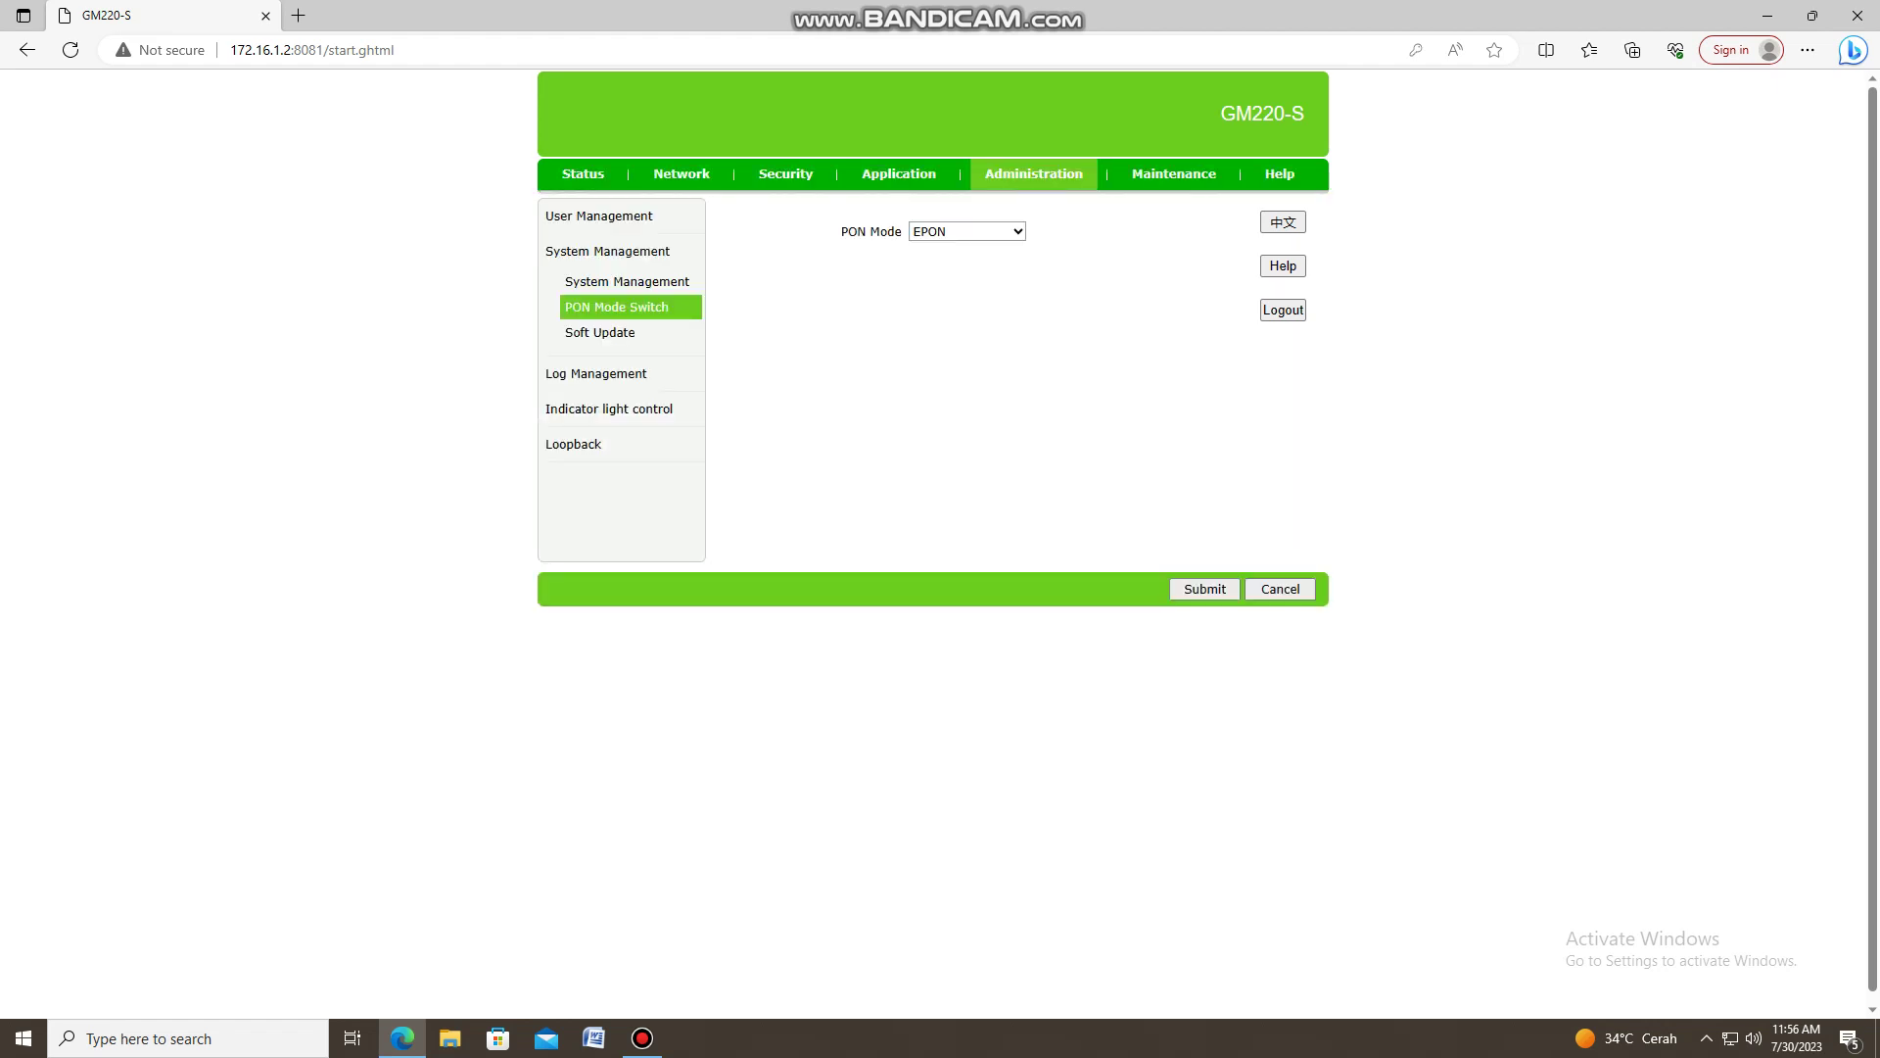
pyautogui.click(967, 232)
pyautogui.click(967, 232)
pyautogui.click(966, 232)
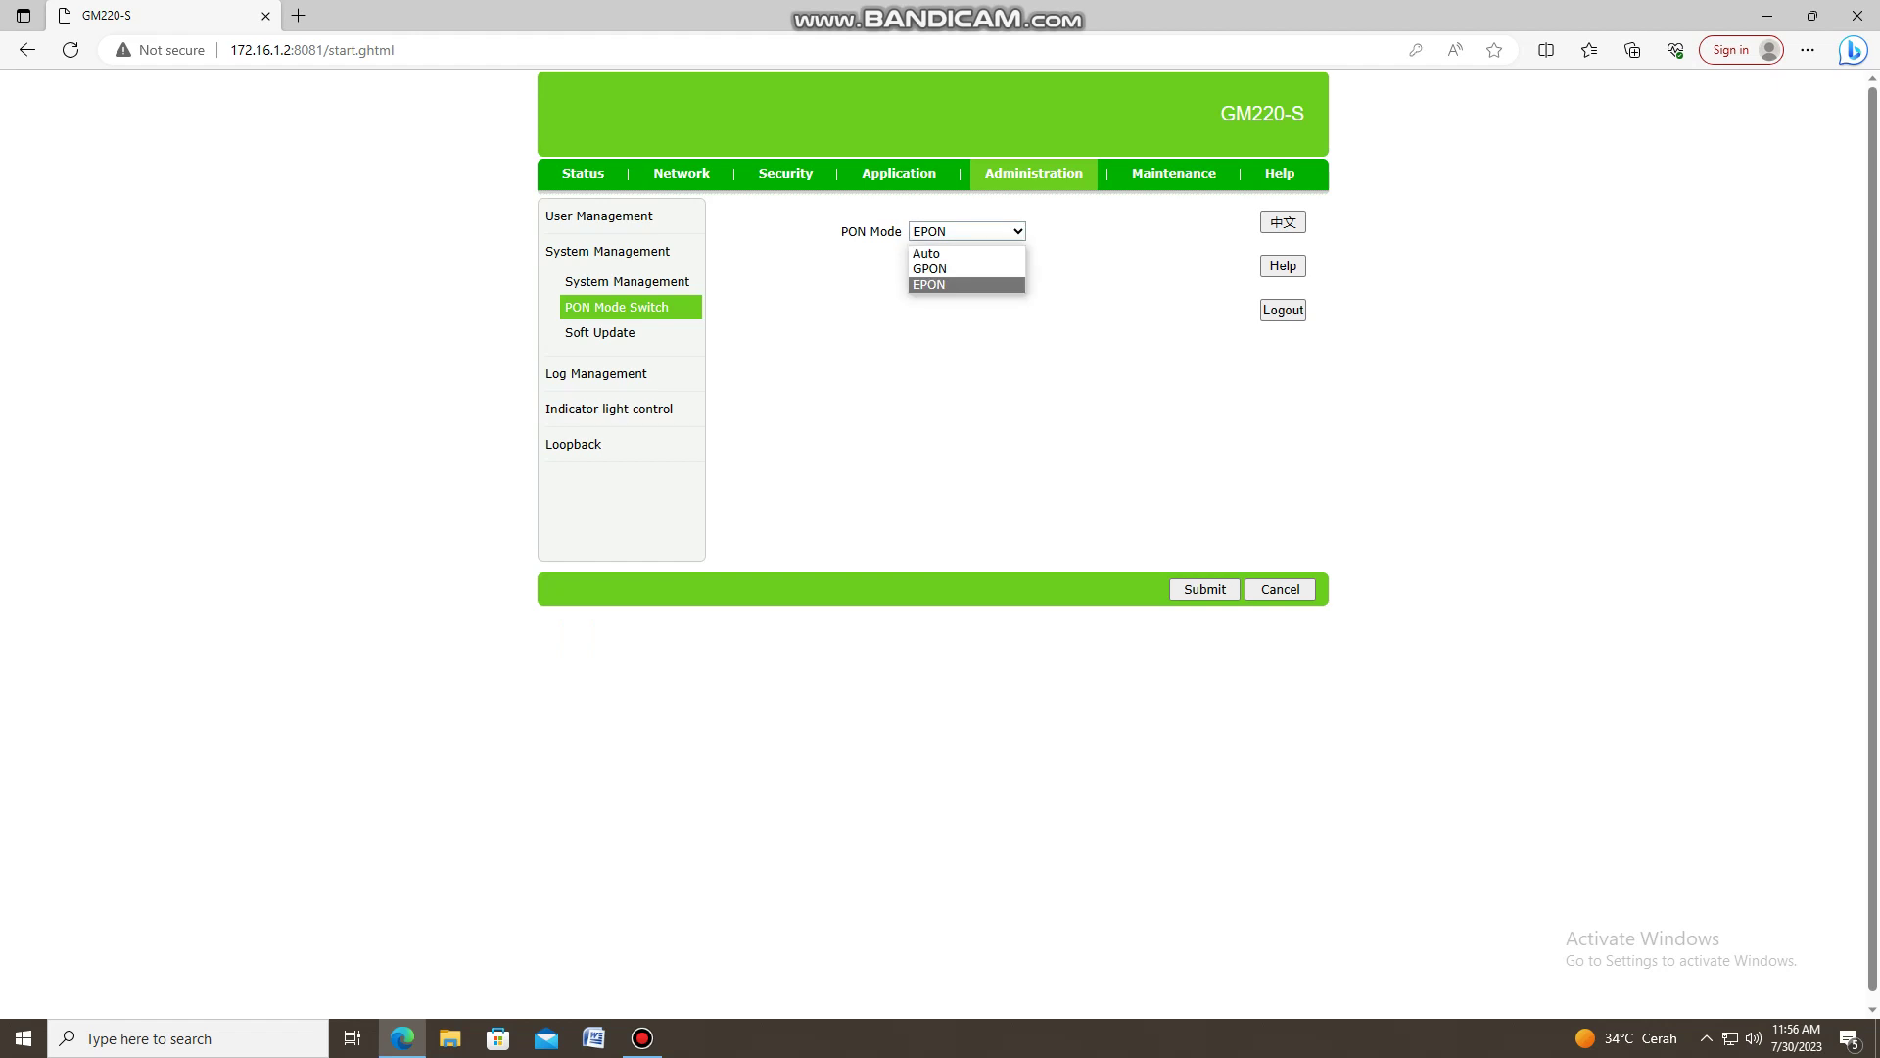
pyautogui.click(966, 232)
pyautogui.click(967, 232)
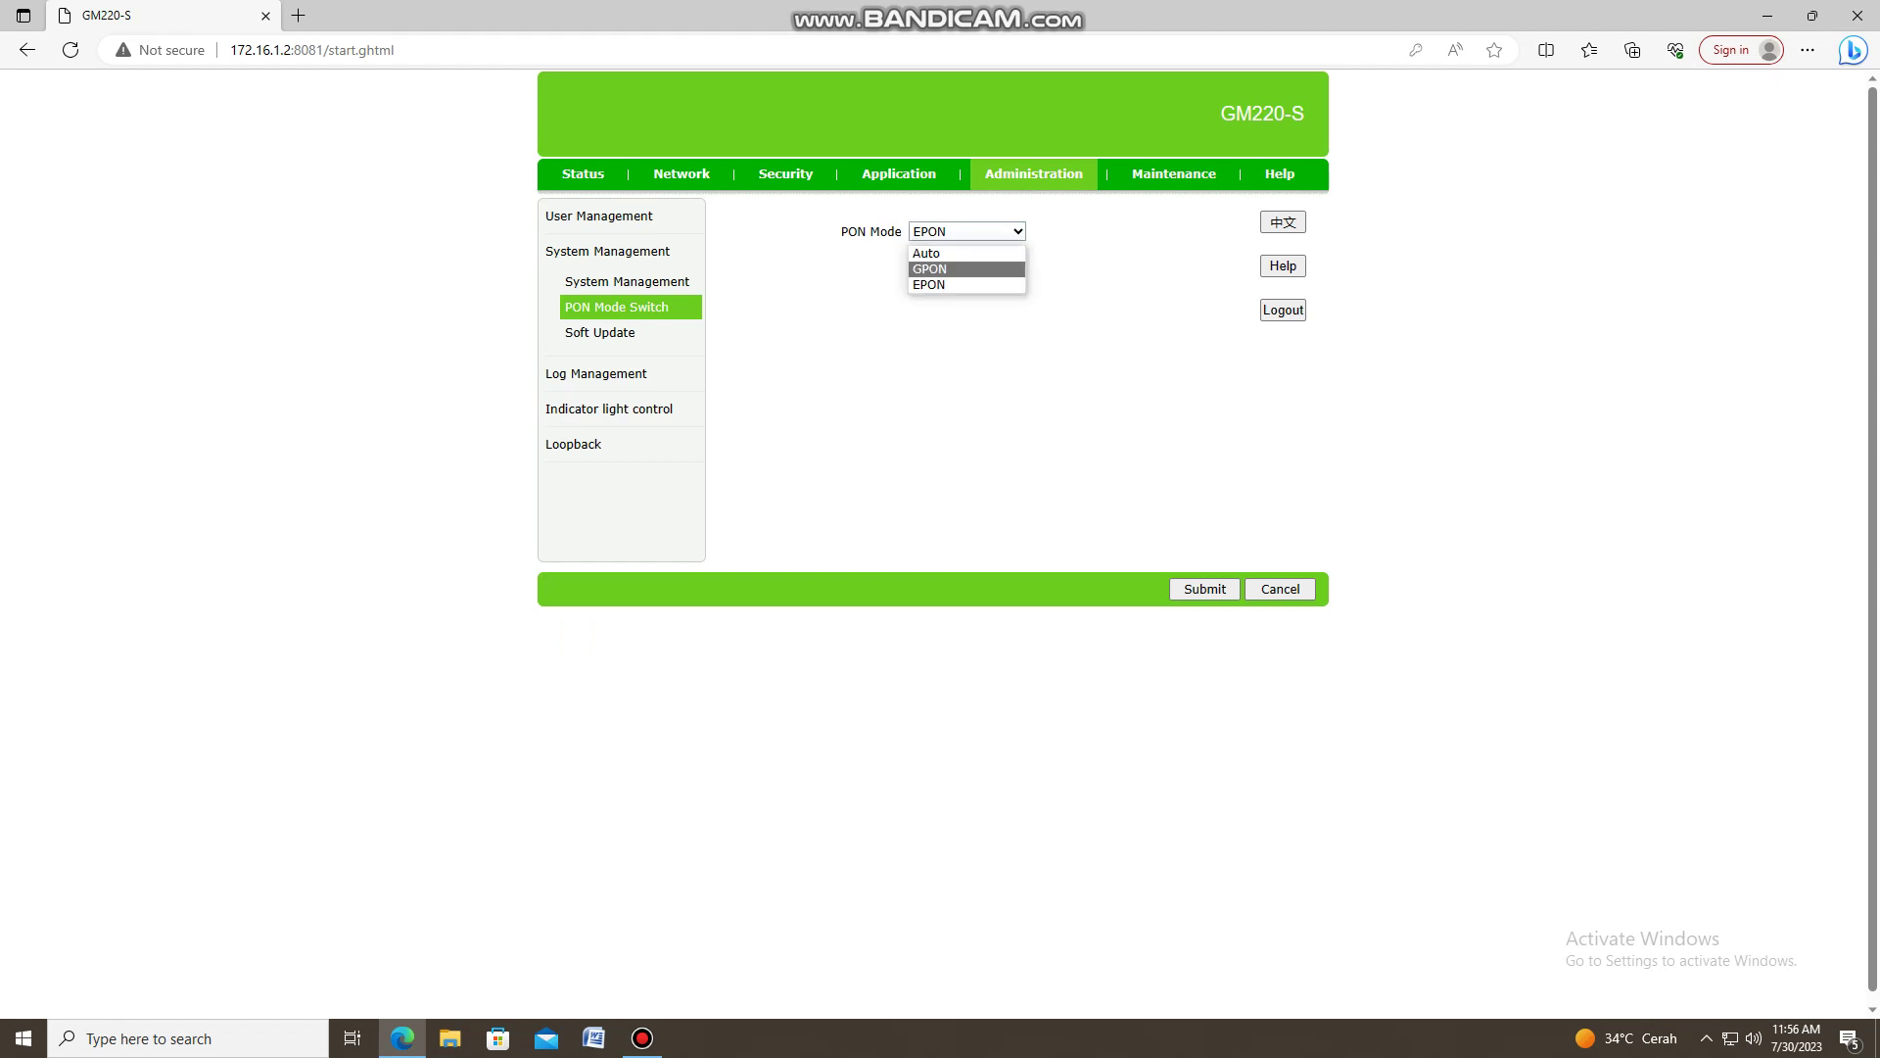
pyautogui.click(960, 284)
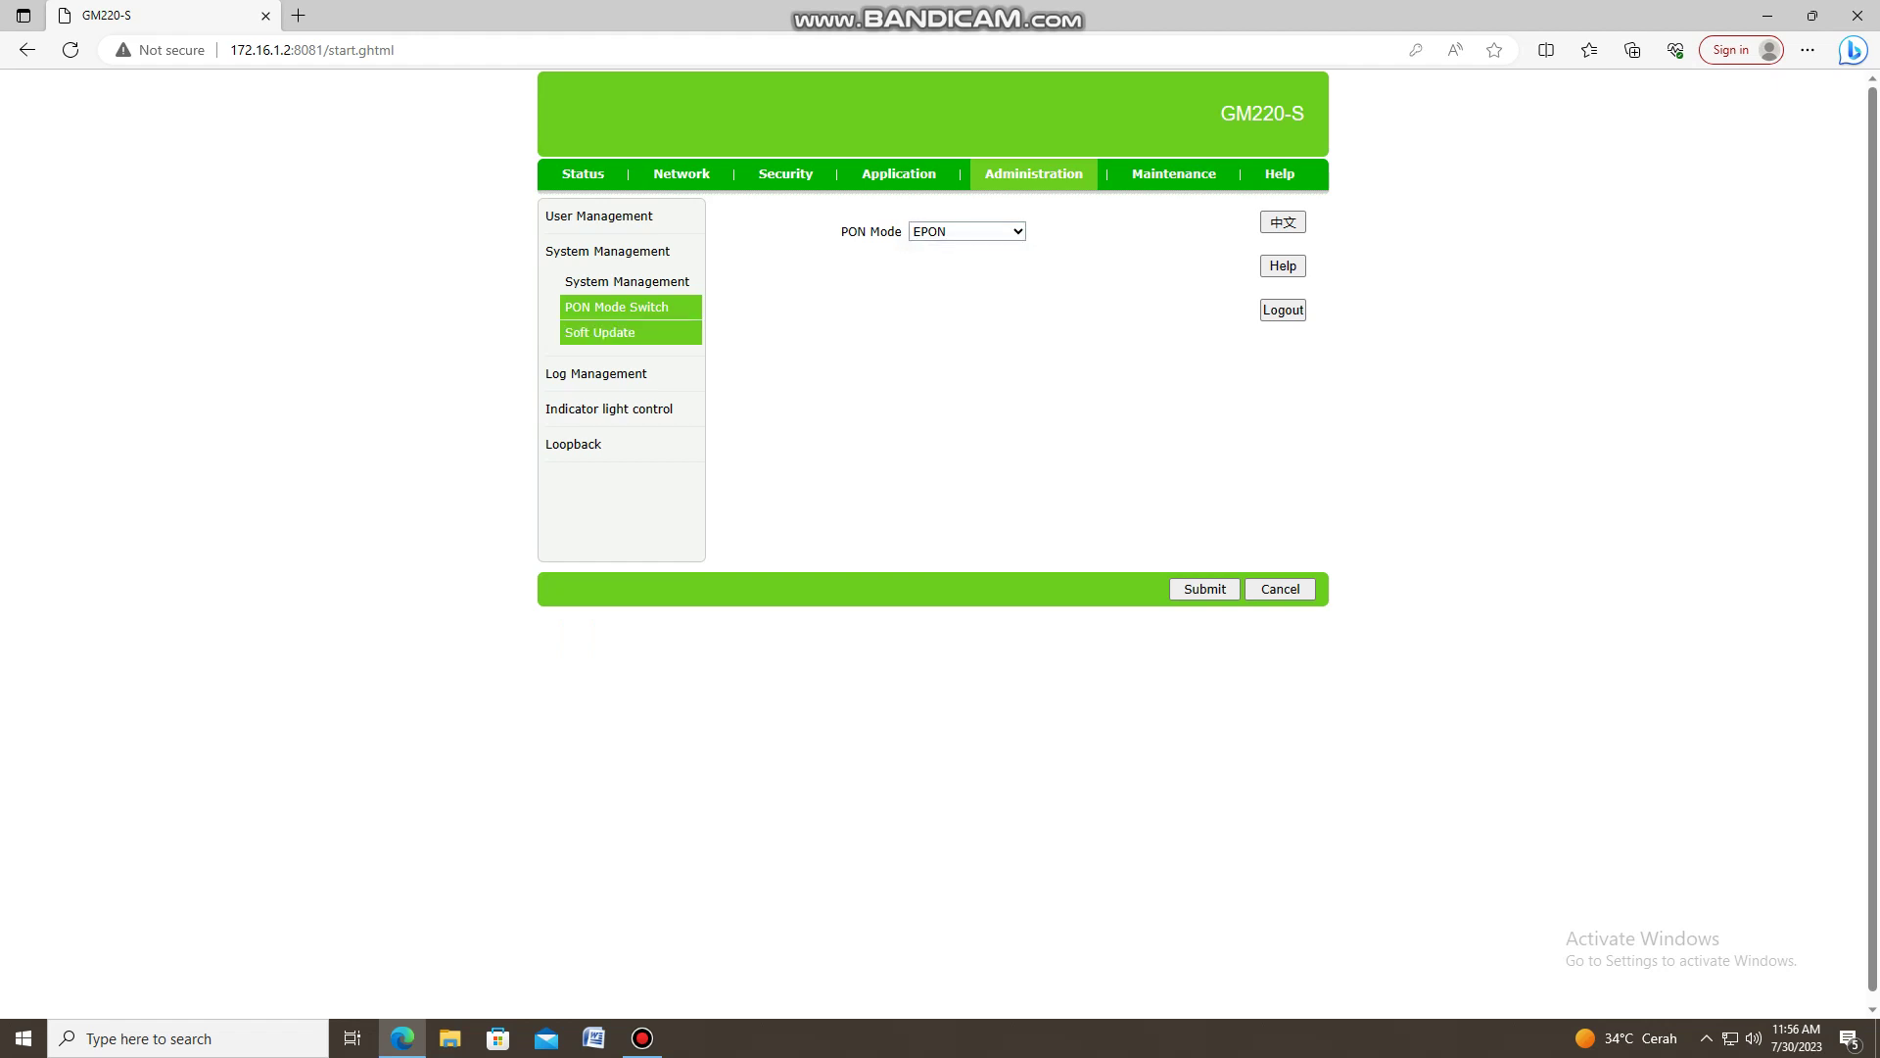
# Step: View the firmware update, log management and ping diagnosis pages
pyautogui.click(600, 333)
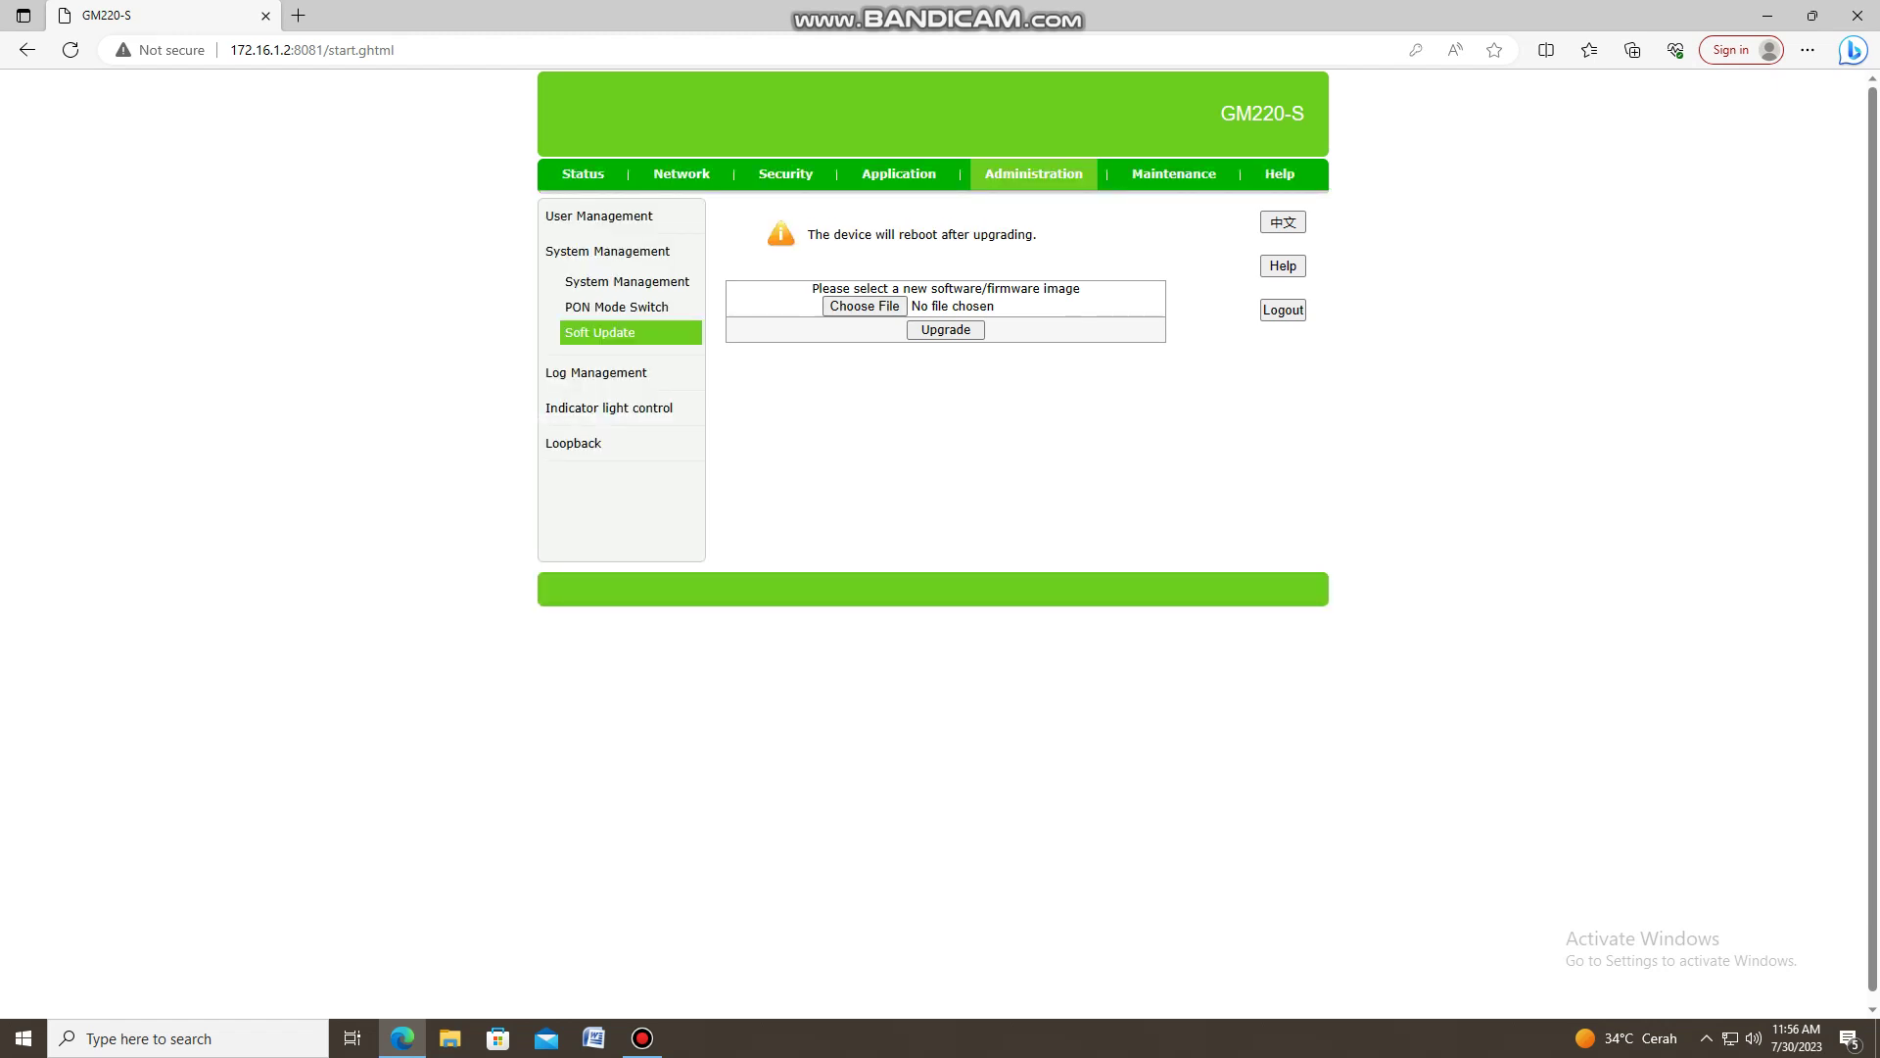
pyautogui.click(596, 374)
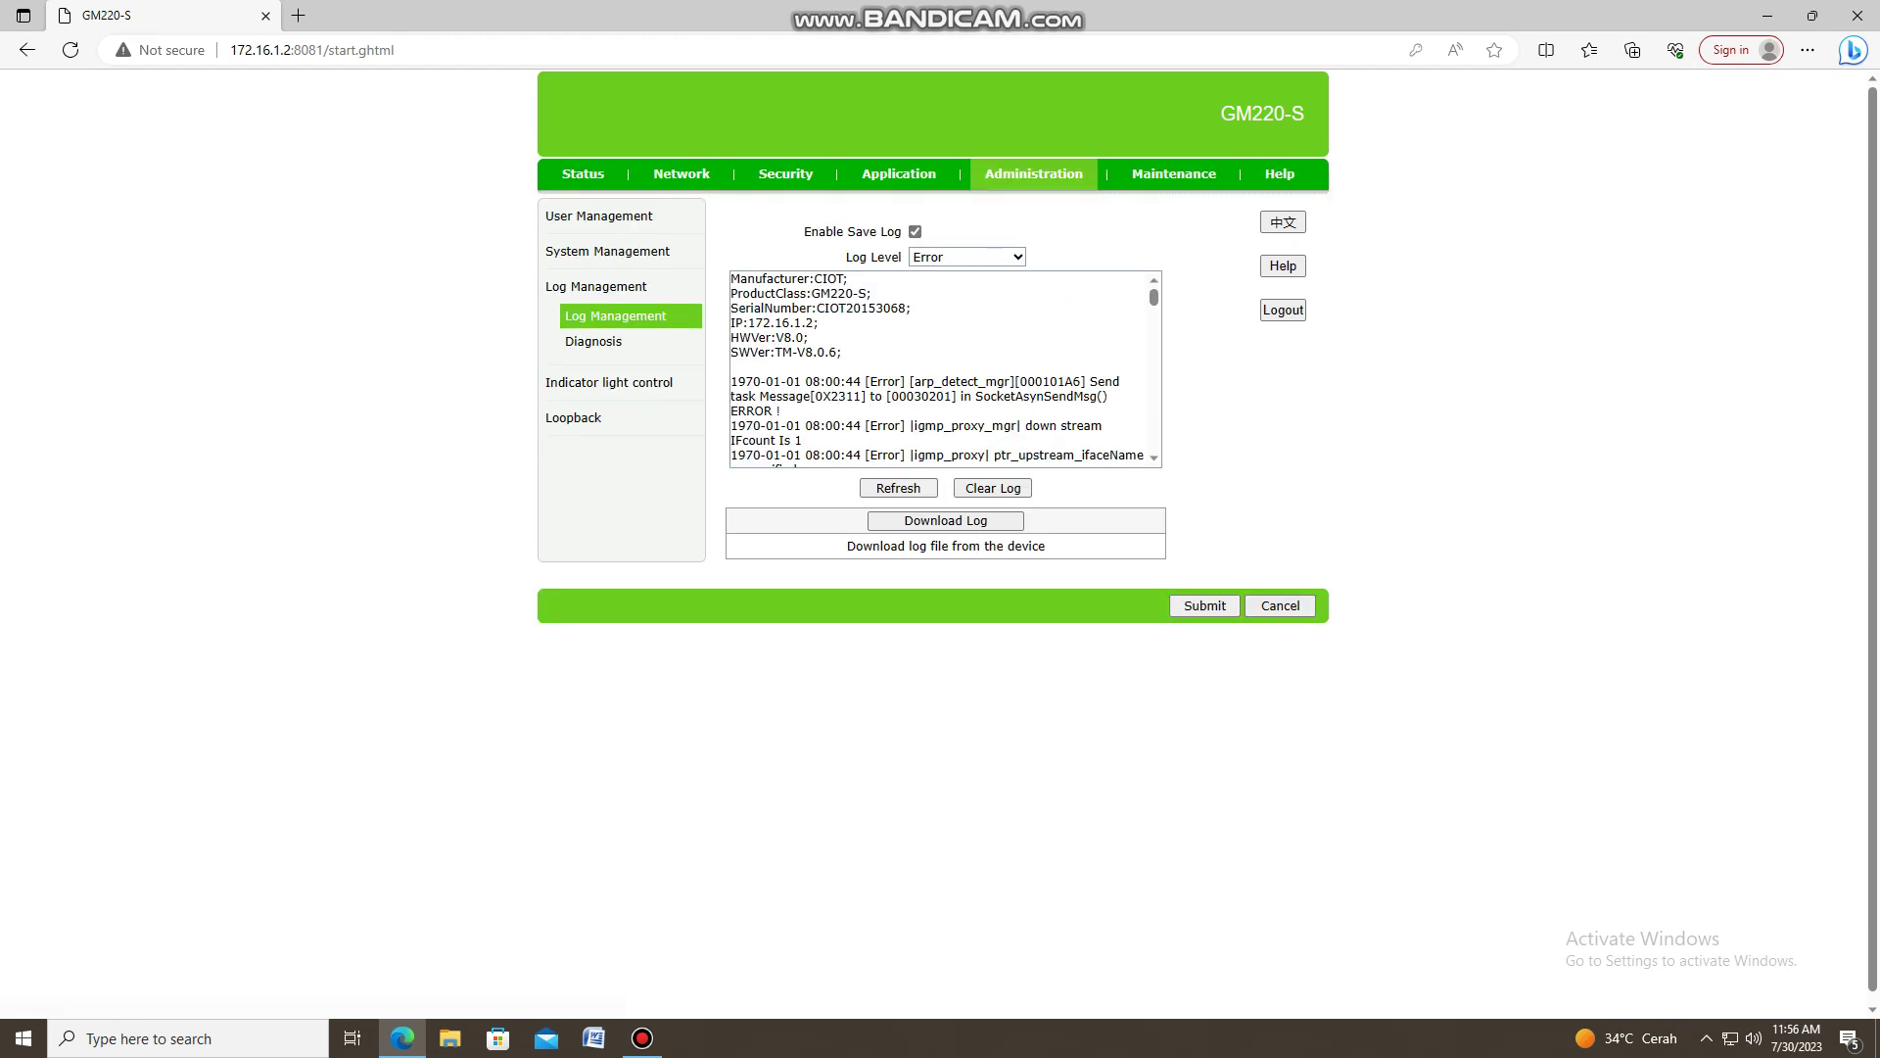
pyautogui.click(1174, 173)
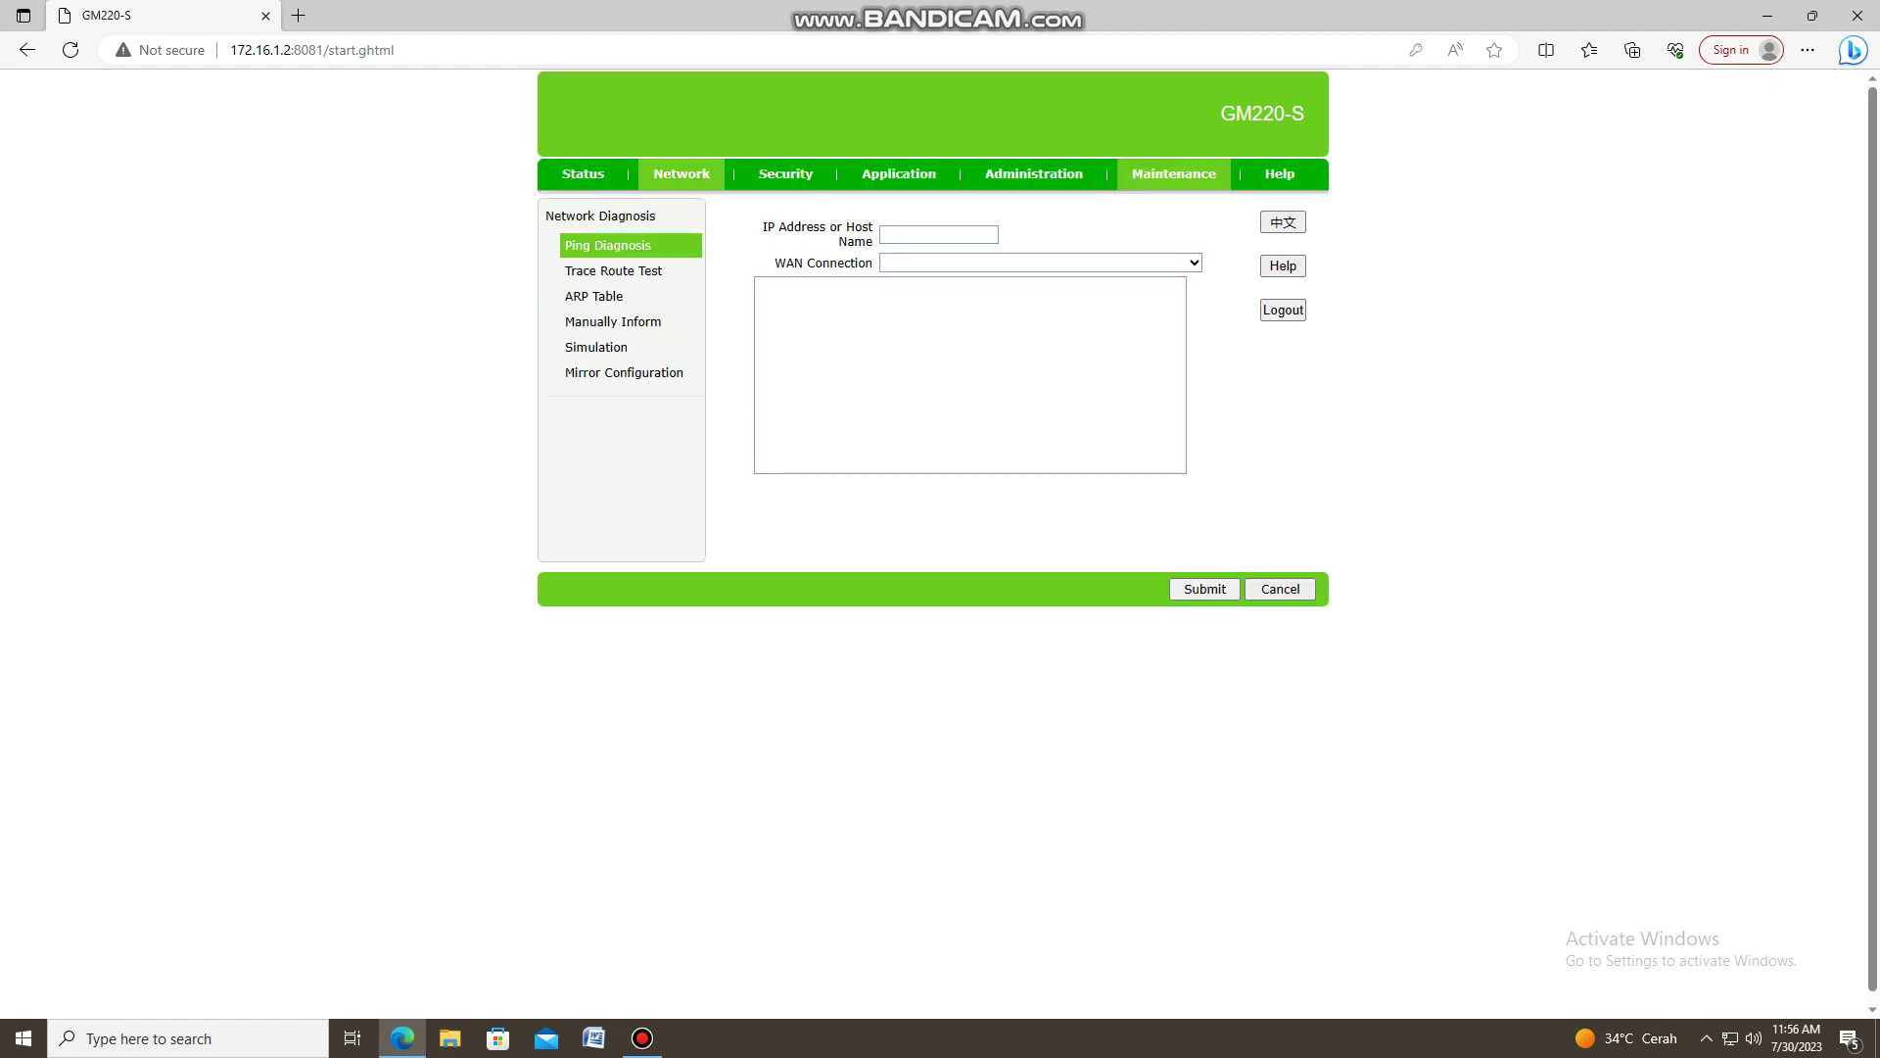
# Step: Check the remote management interaction status and configuration status
pyautogui.click(682, 174)
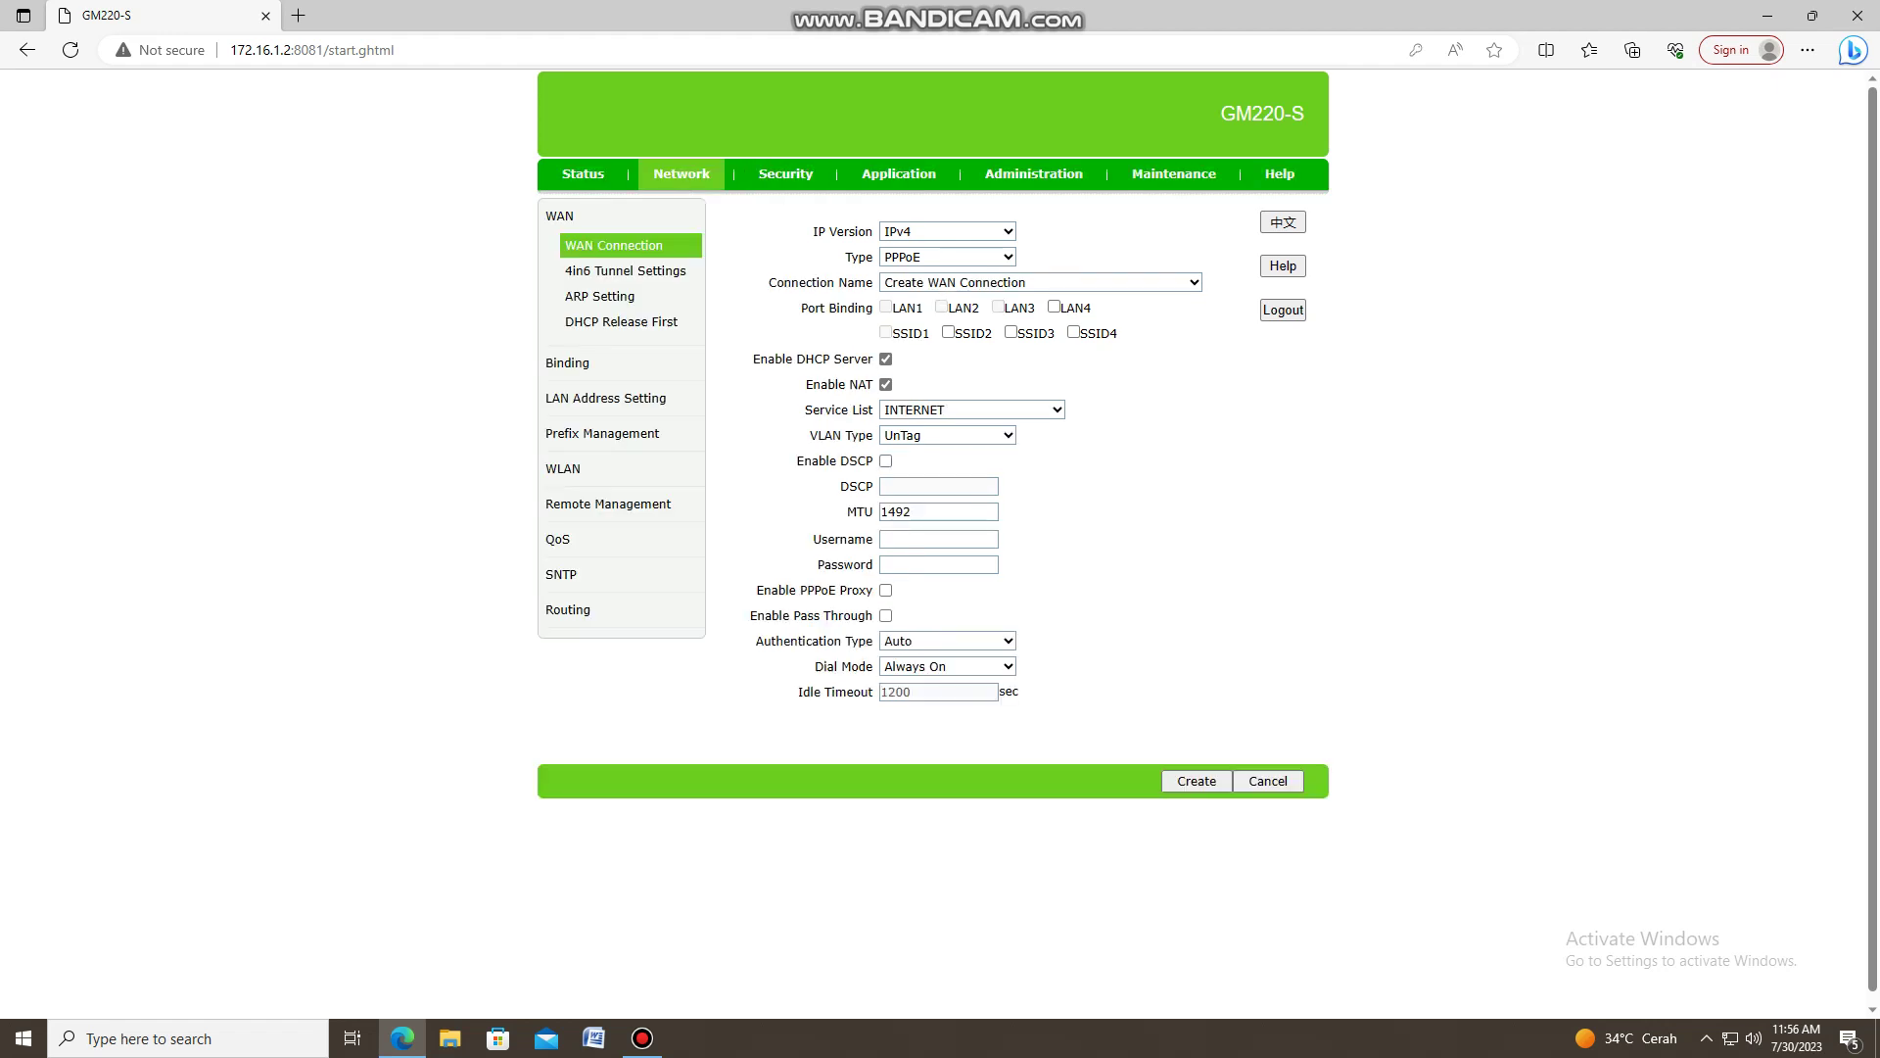
pyautogui.click(583, 173)
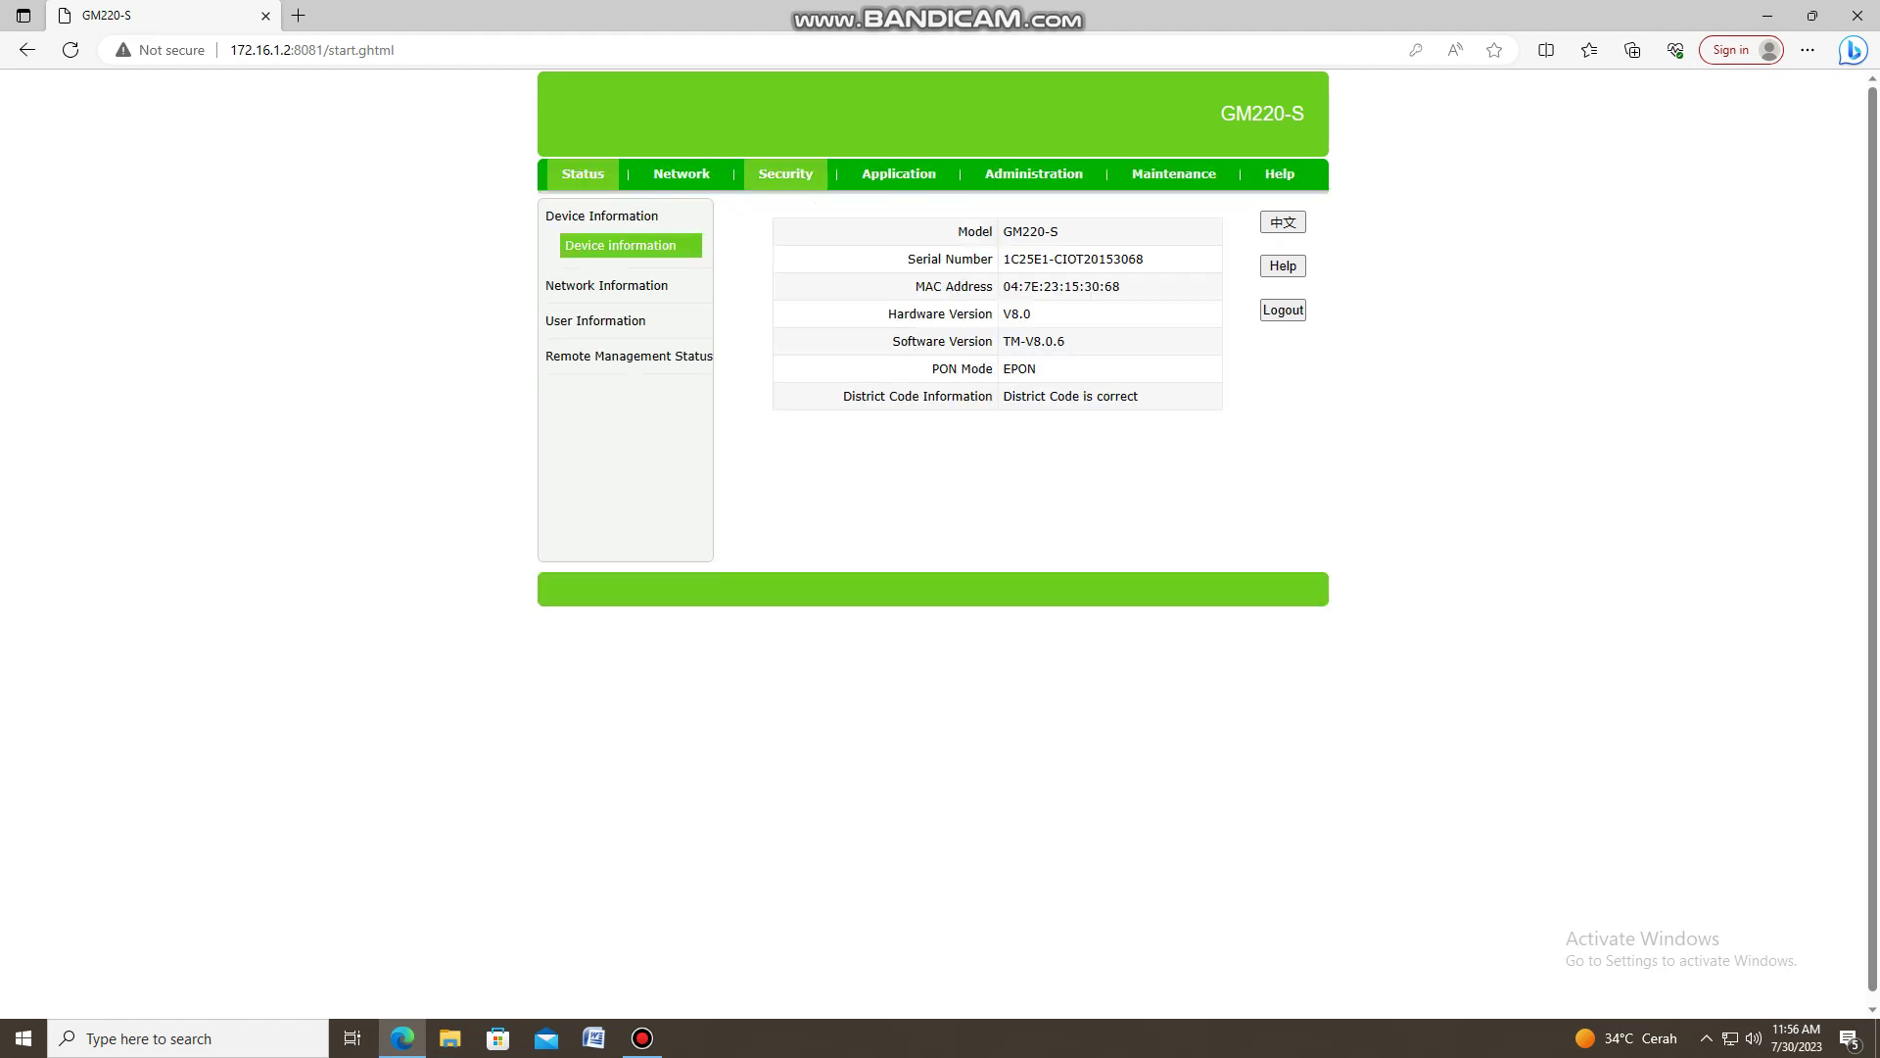
pyautogui.click(629, 356)
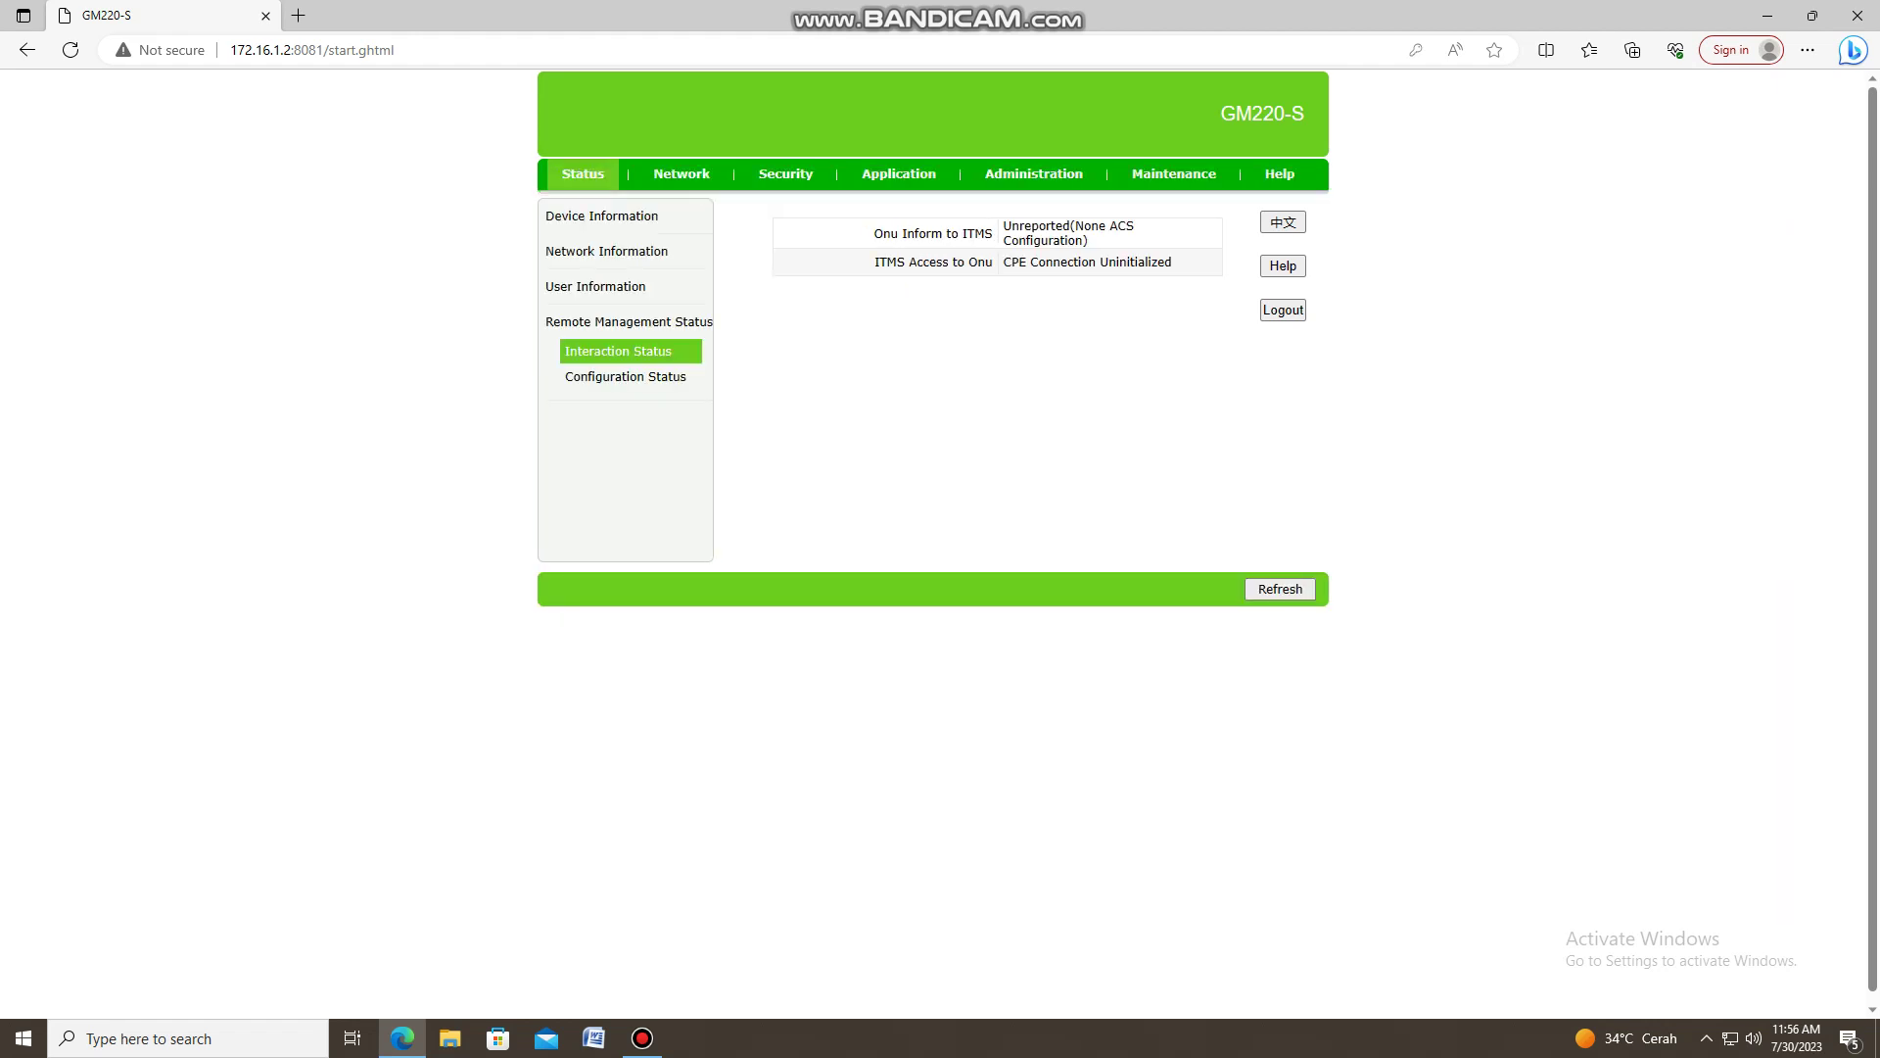
pyautogui.click(626, 377)
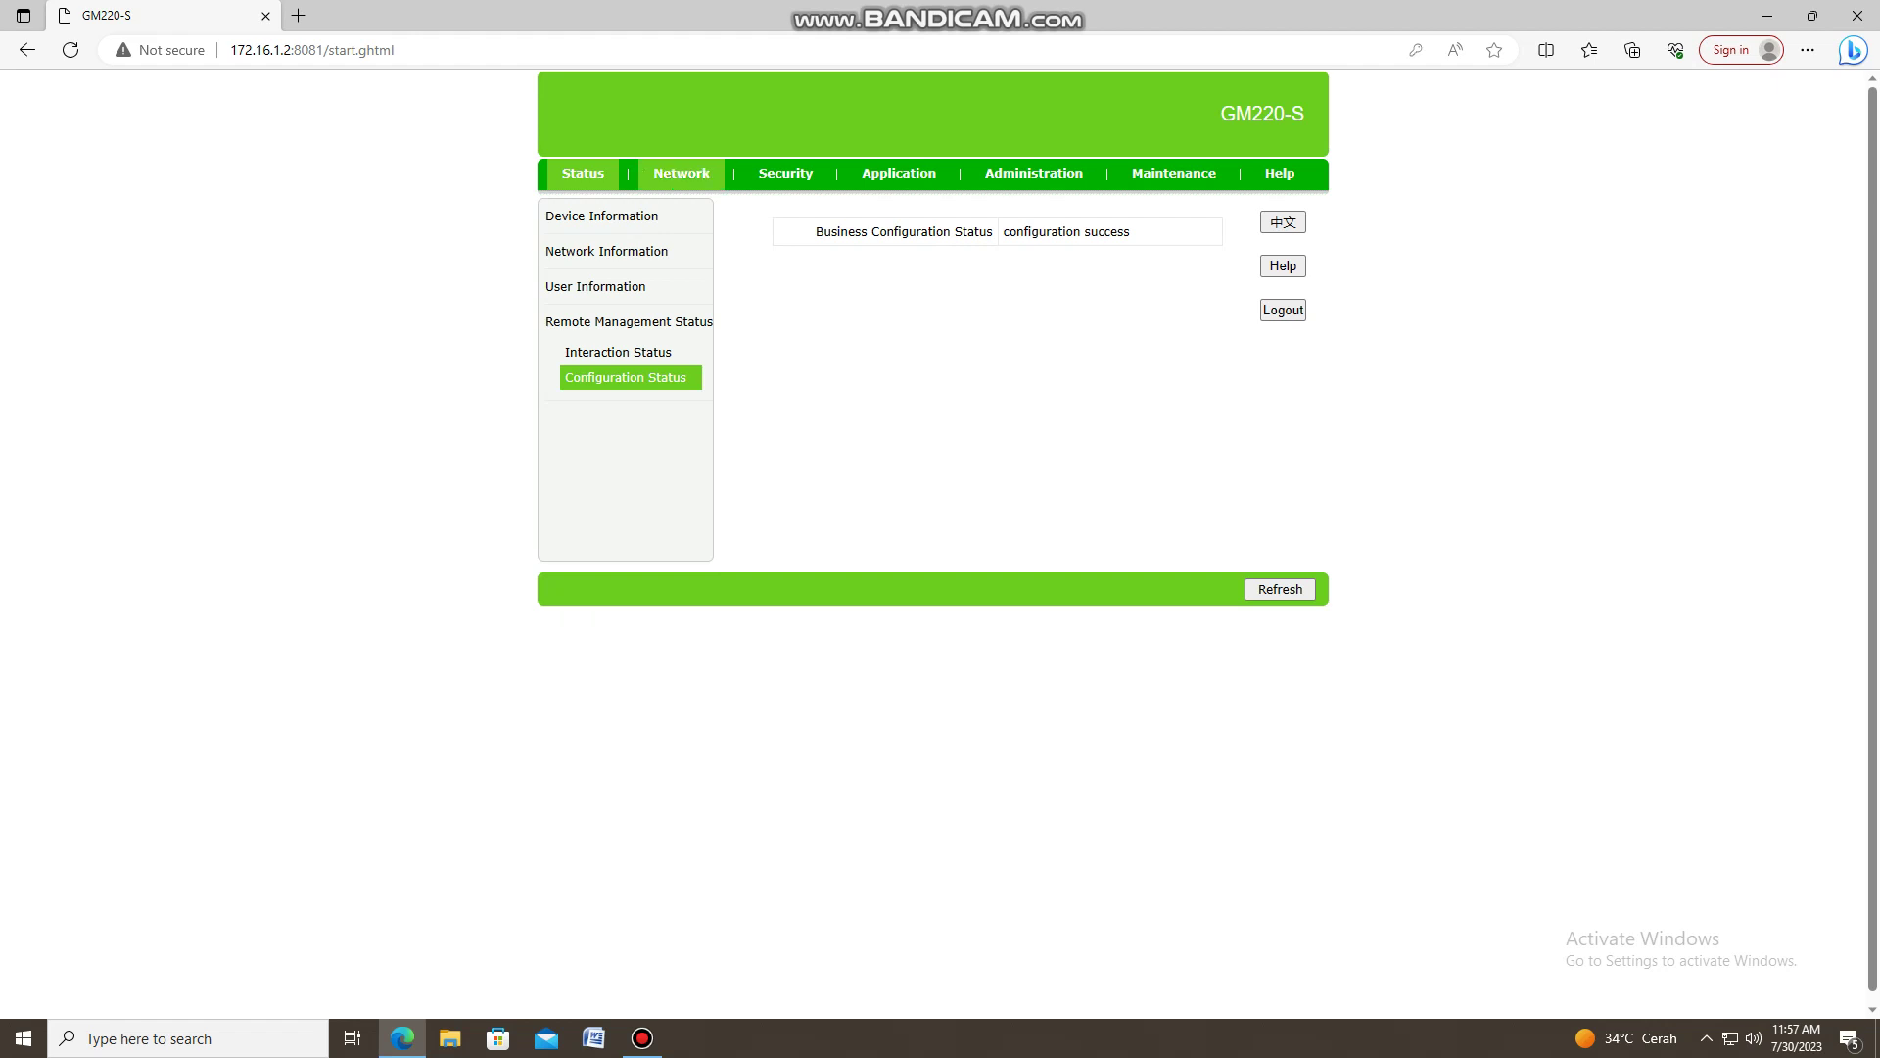
# Step: Display the 1_TR069_INTERNET_R_VID_ WAN connection's settings again, and view the dynamic routing settings
pyautogui.click(682, 175)
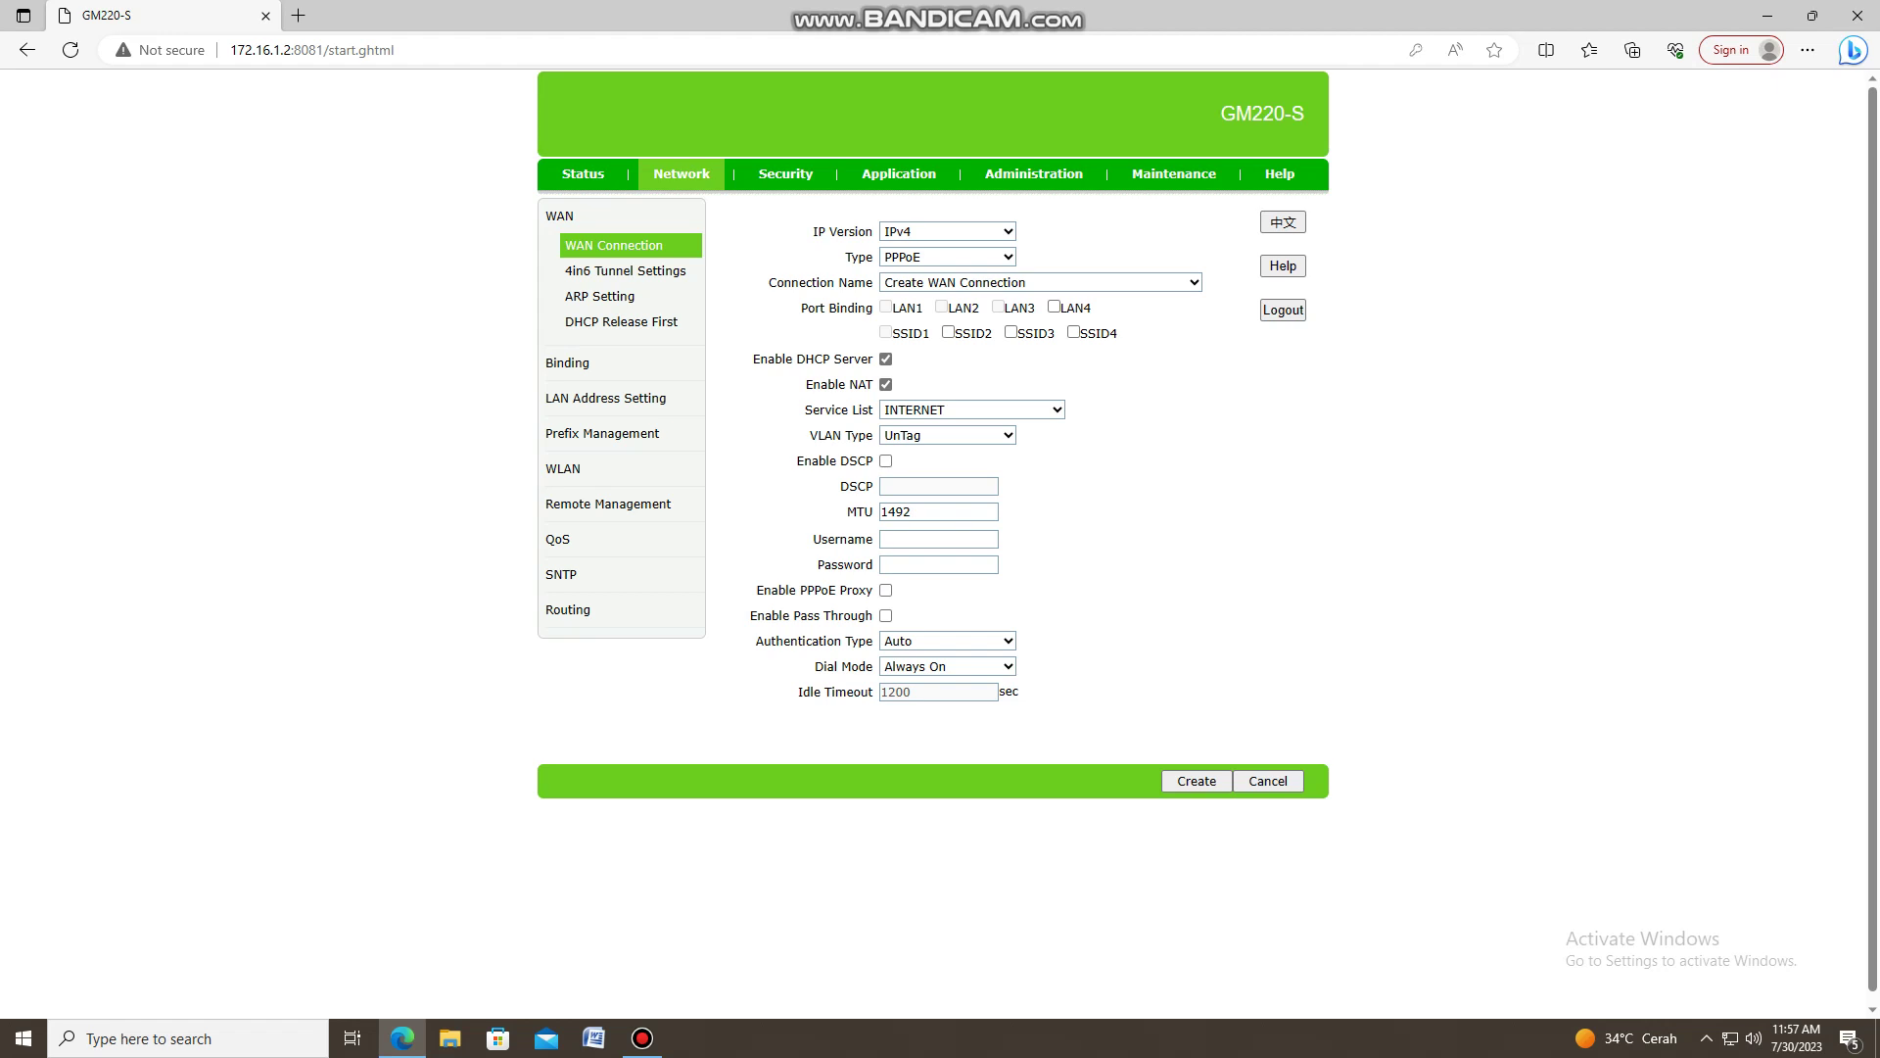
pyautogui.click(1040, 282)
pyautogui.click(969, 320)
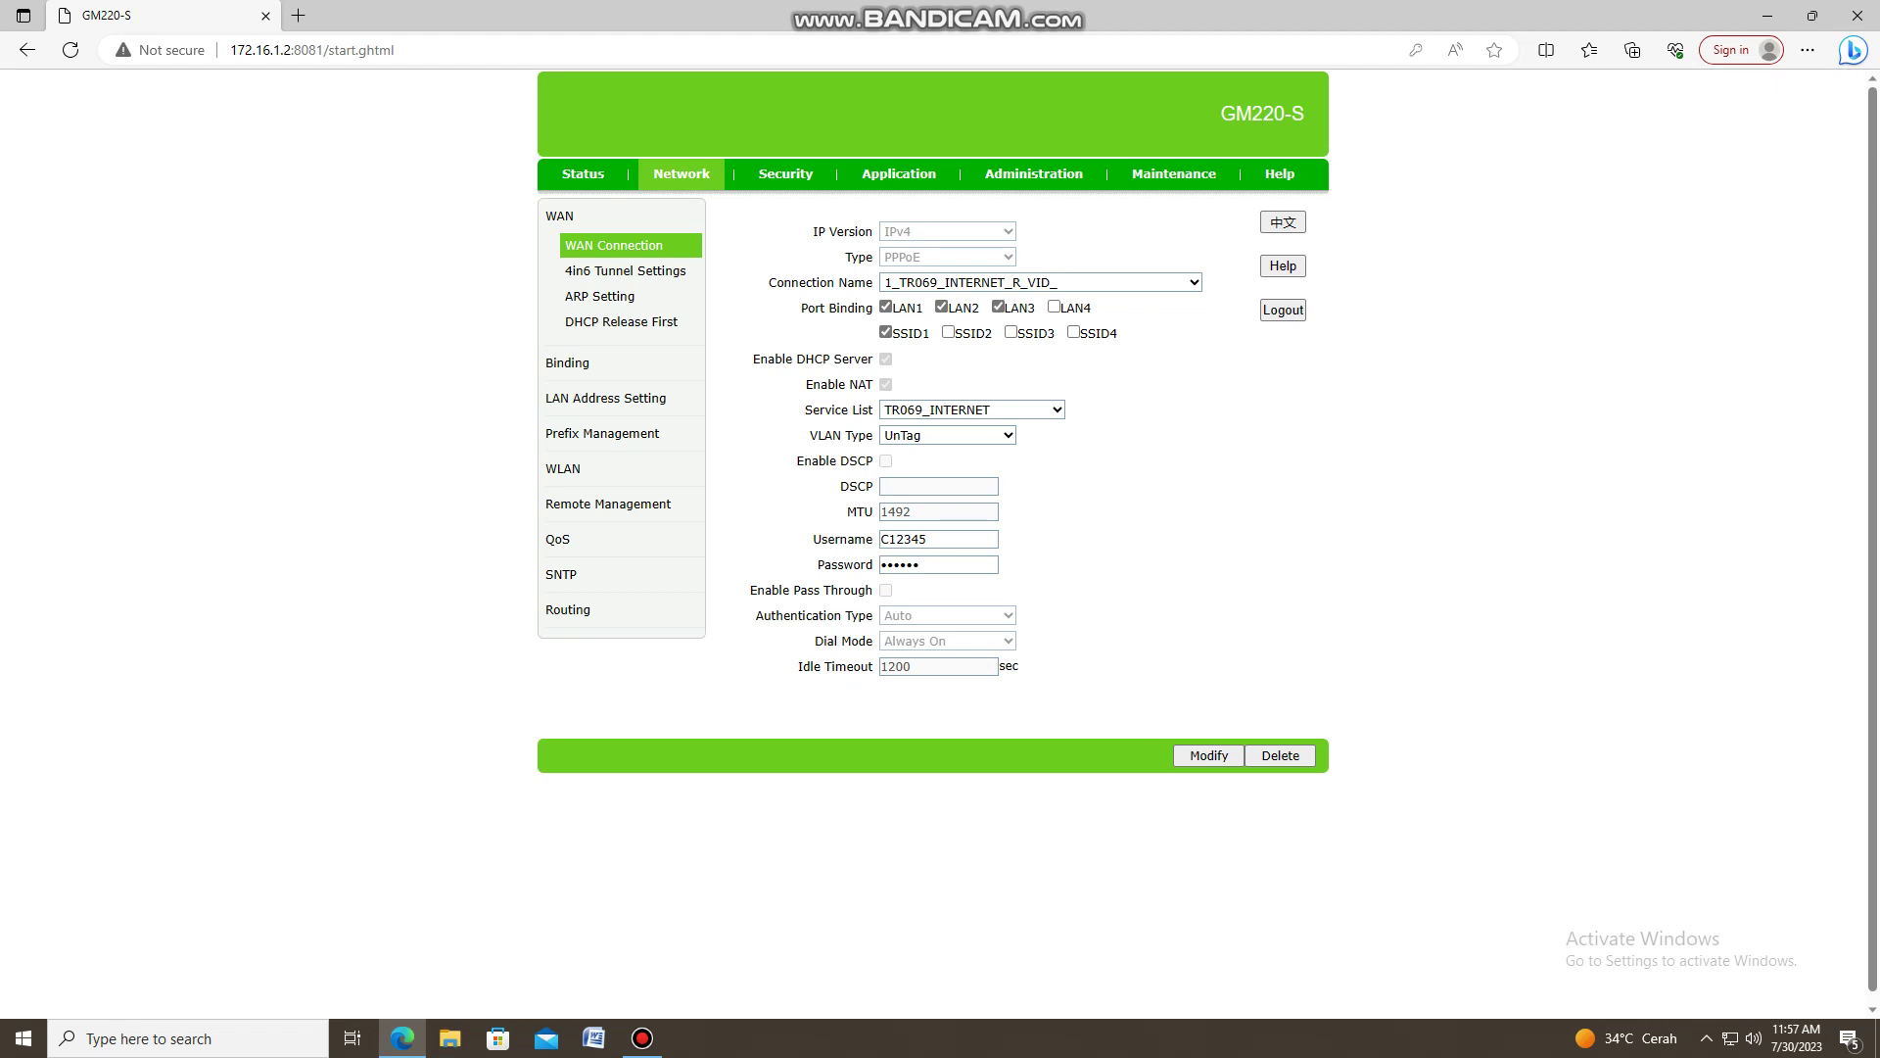
pyautogui.click(568, 610)
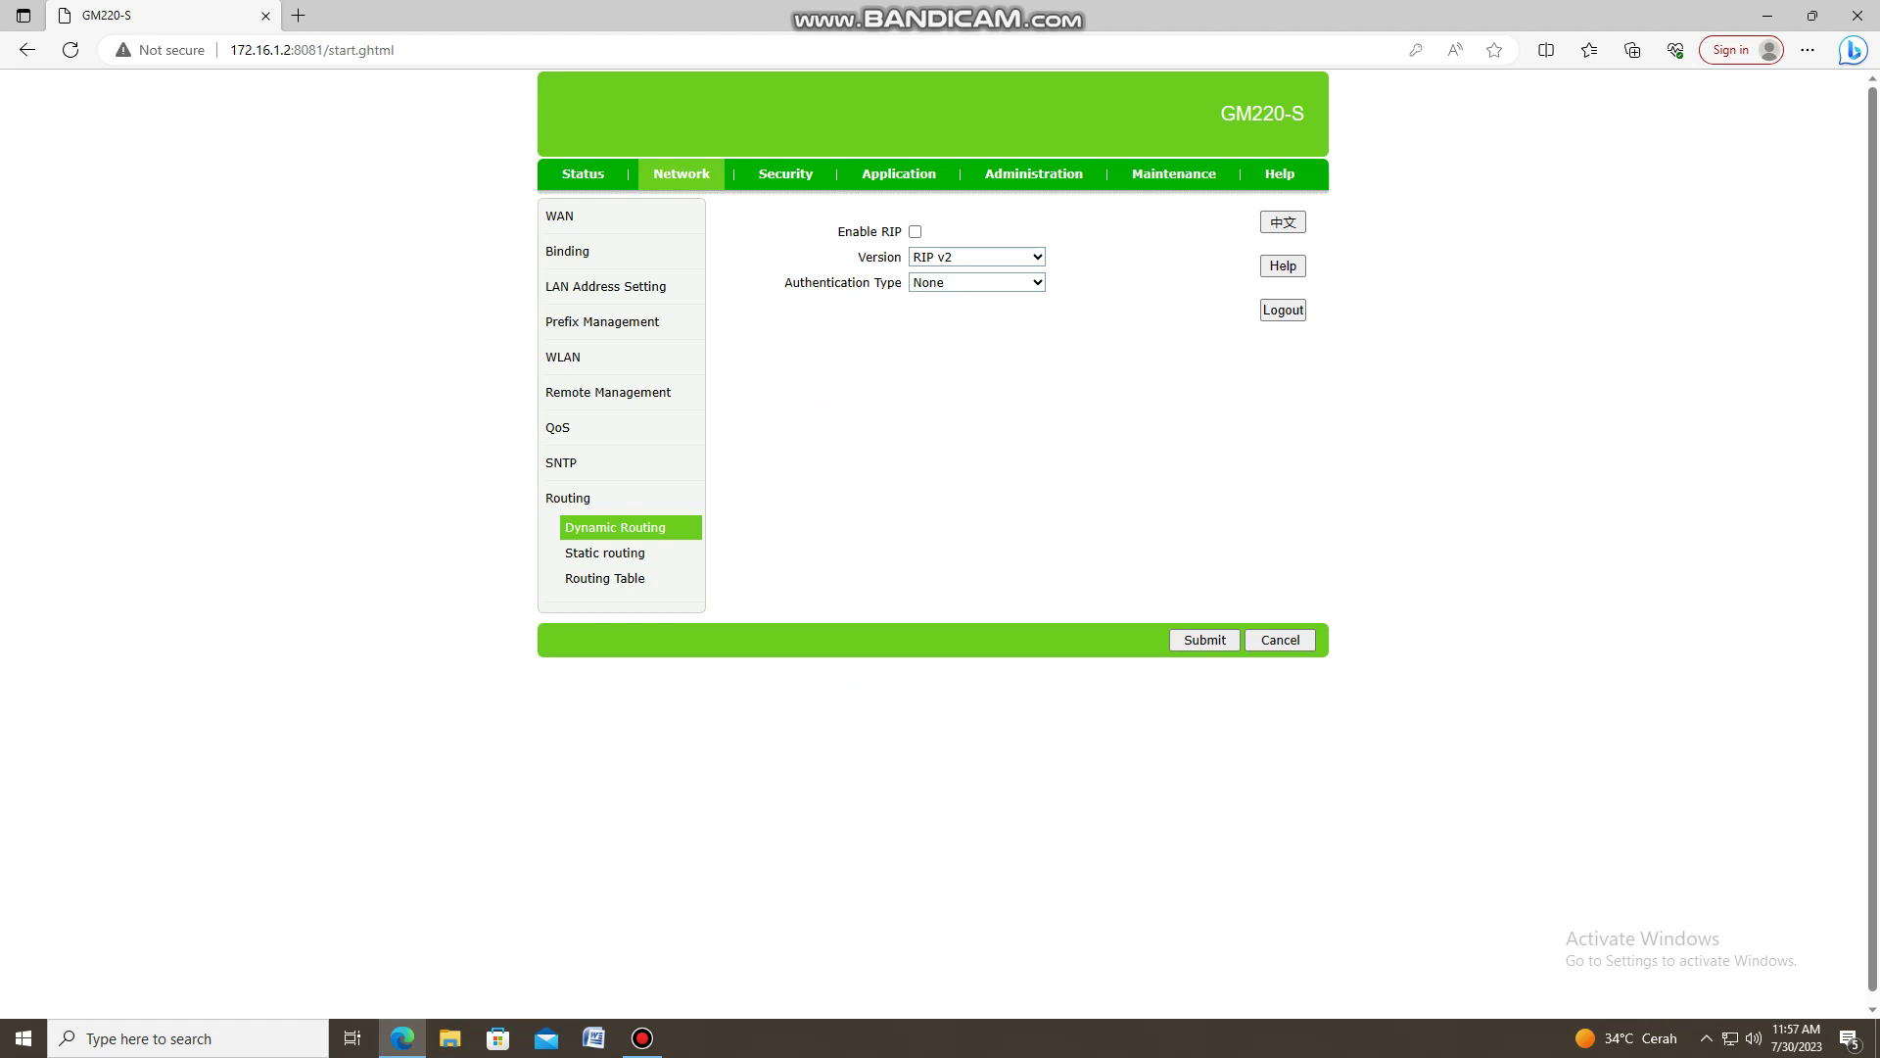
# Step: View the routing table and the LAN address DHCP server settings
pyautogui.click(605, 578)
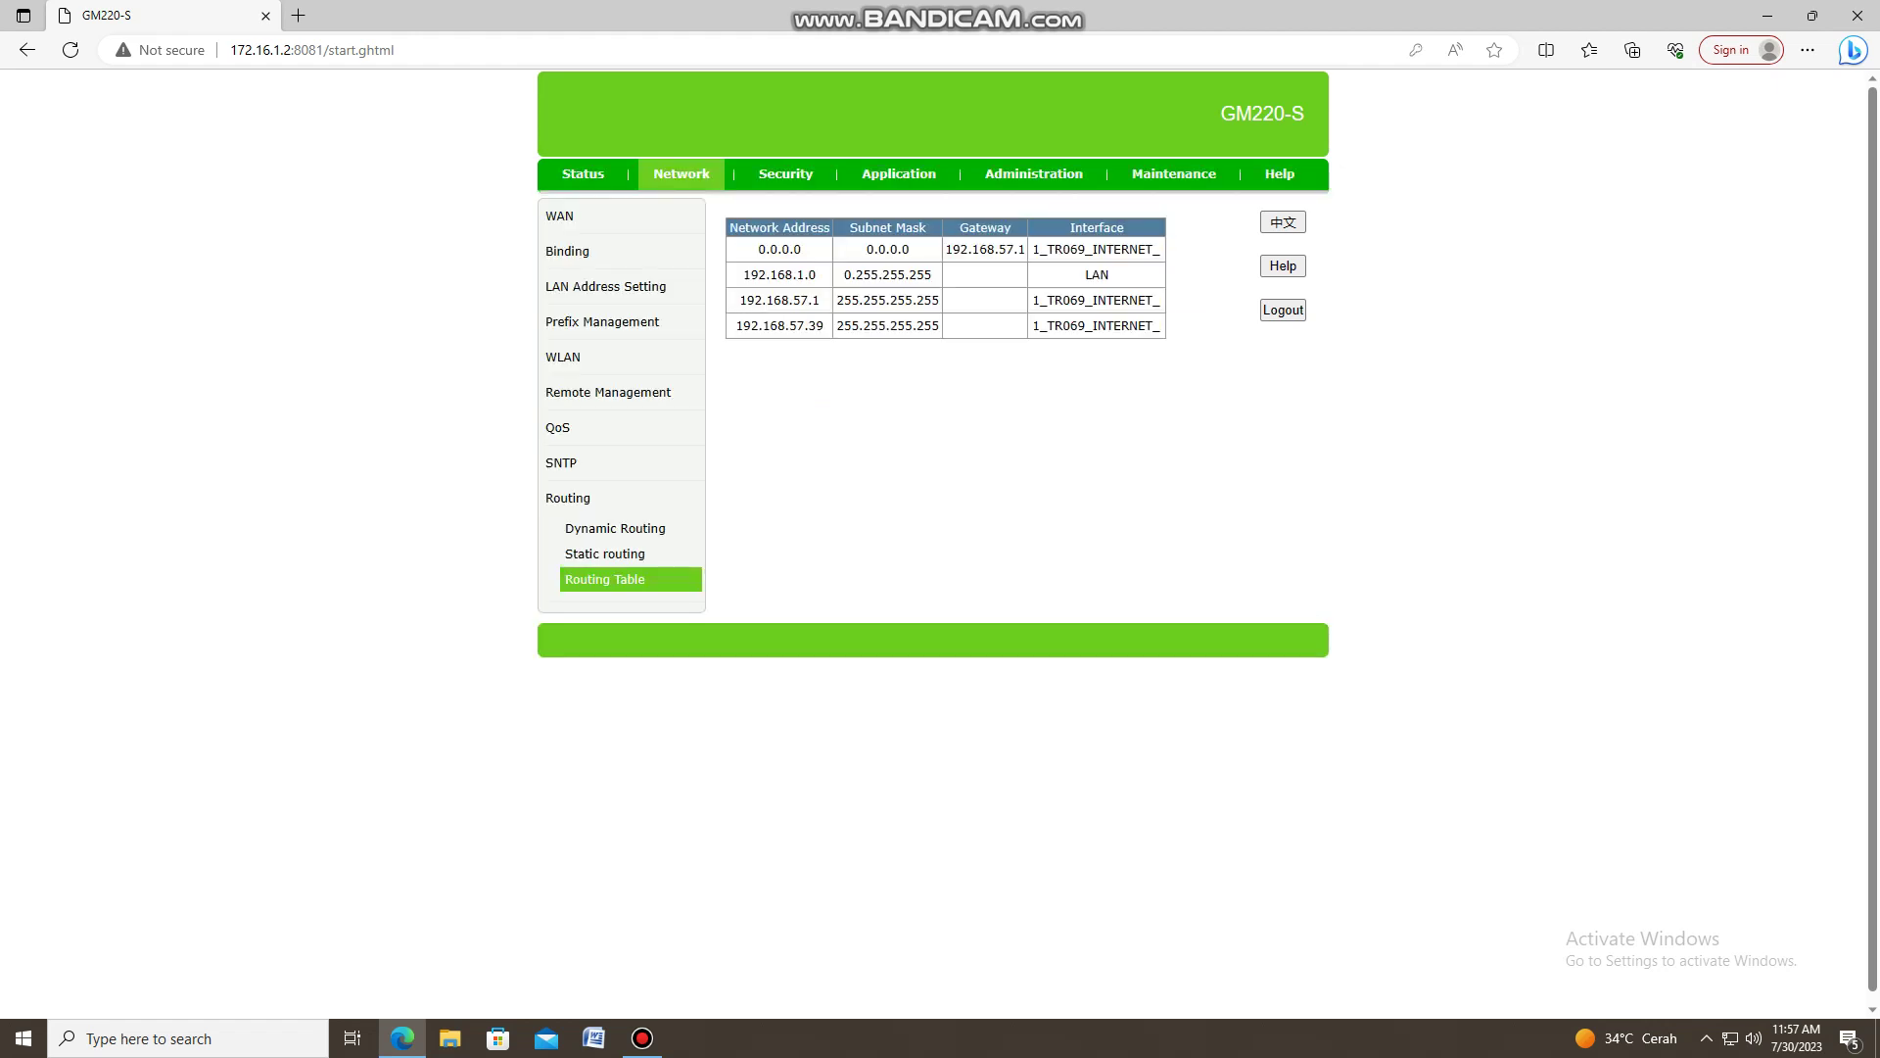
pyautogui.click(605, 287)
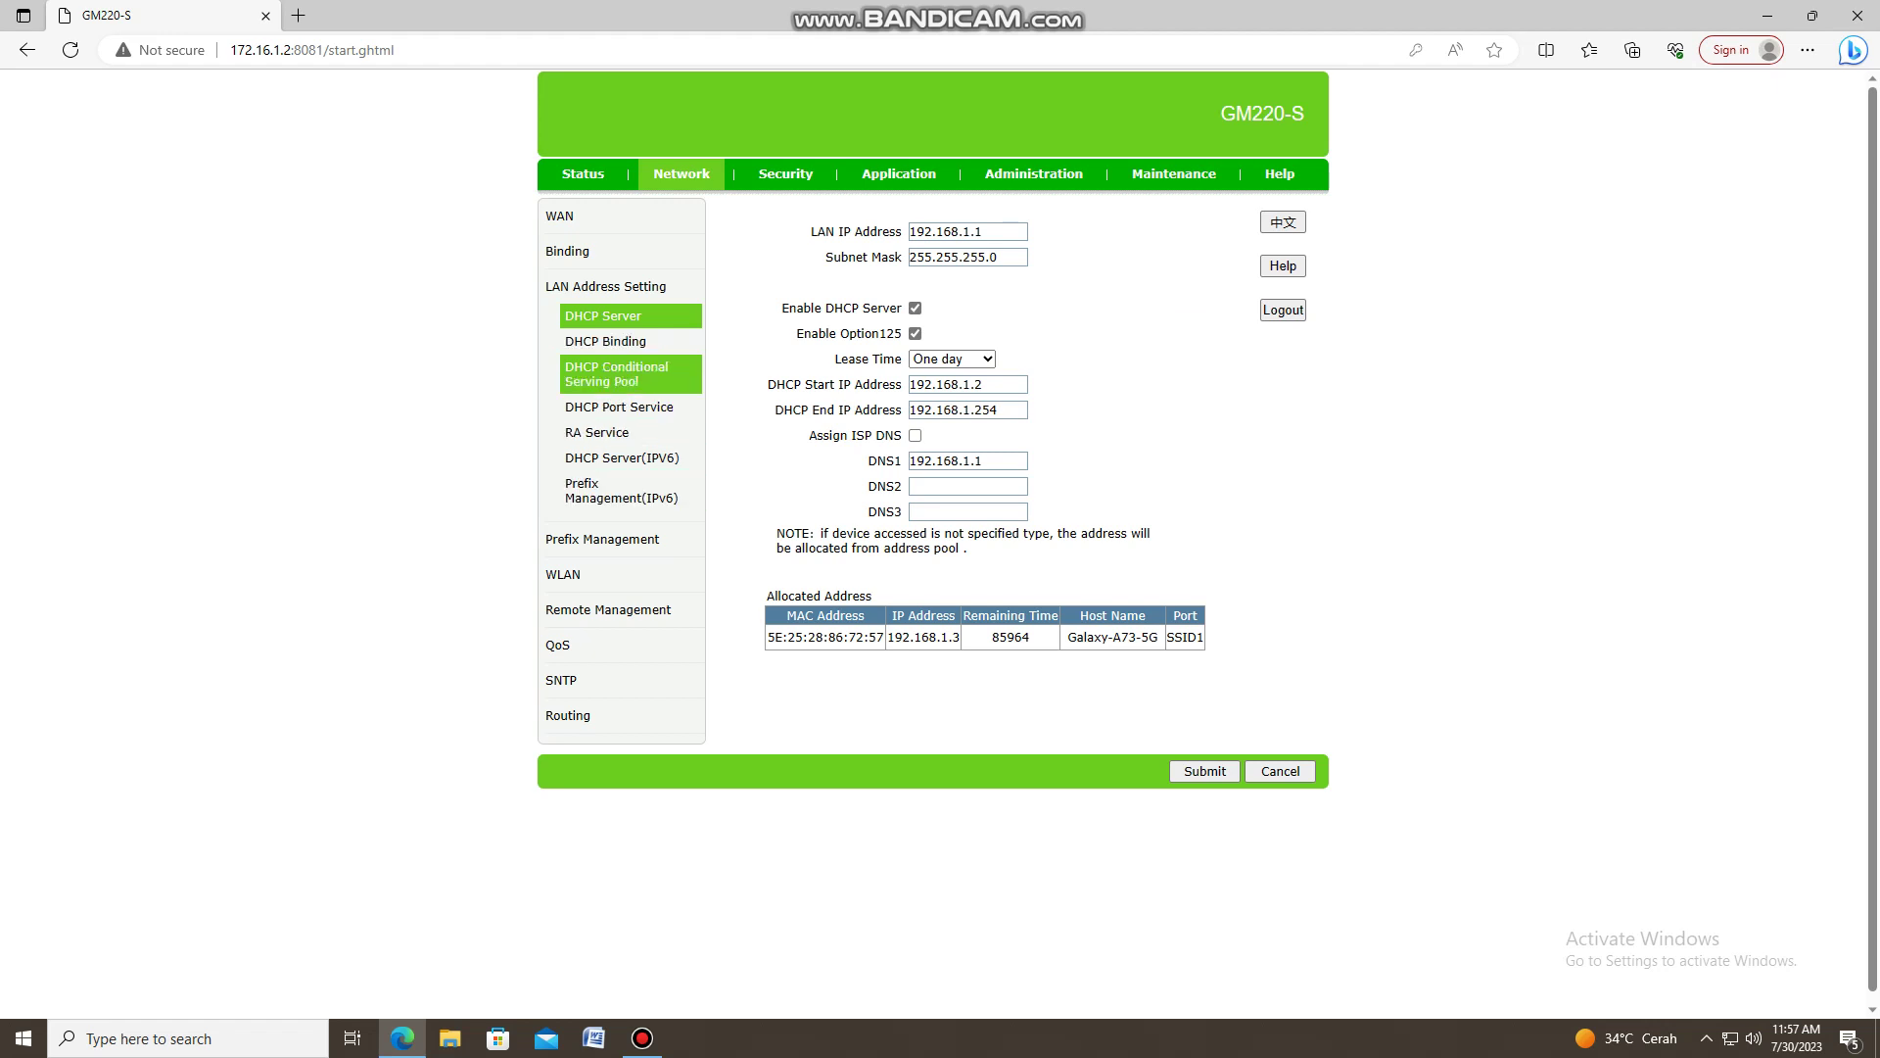
# Step: View the WLAN SSID settings for SSID1, SSID2 and SSID3 in turn
pyautogui.click(564, 575)
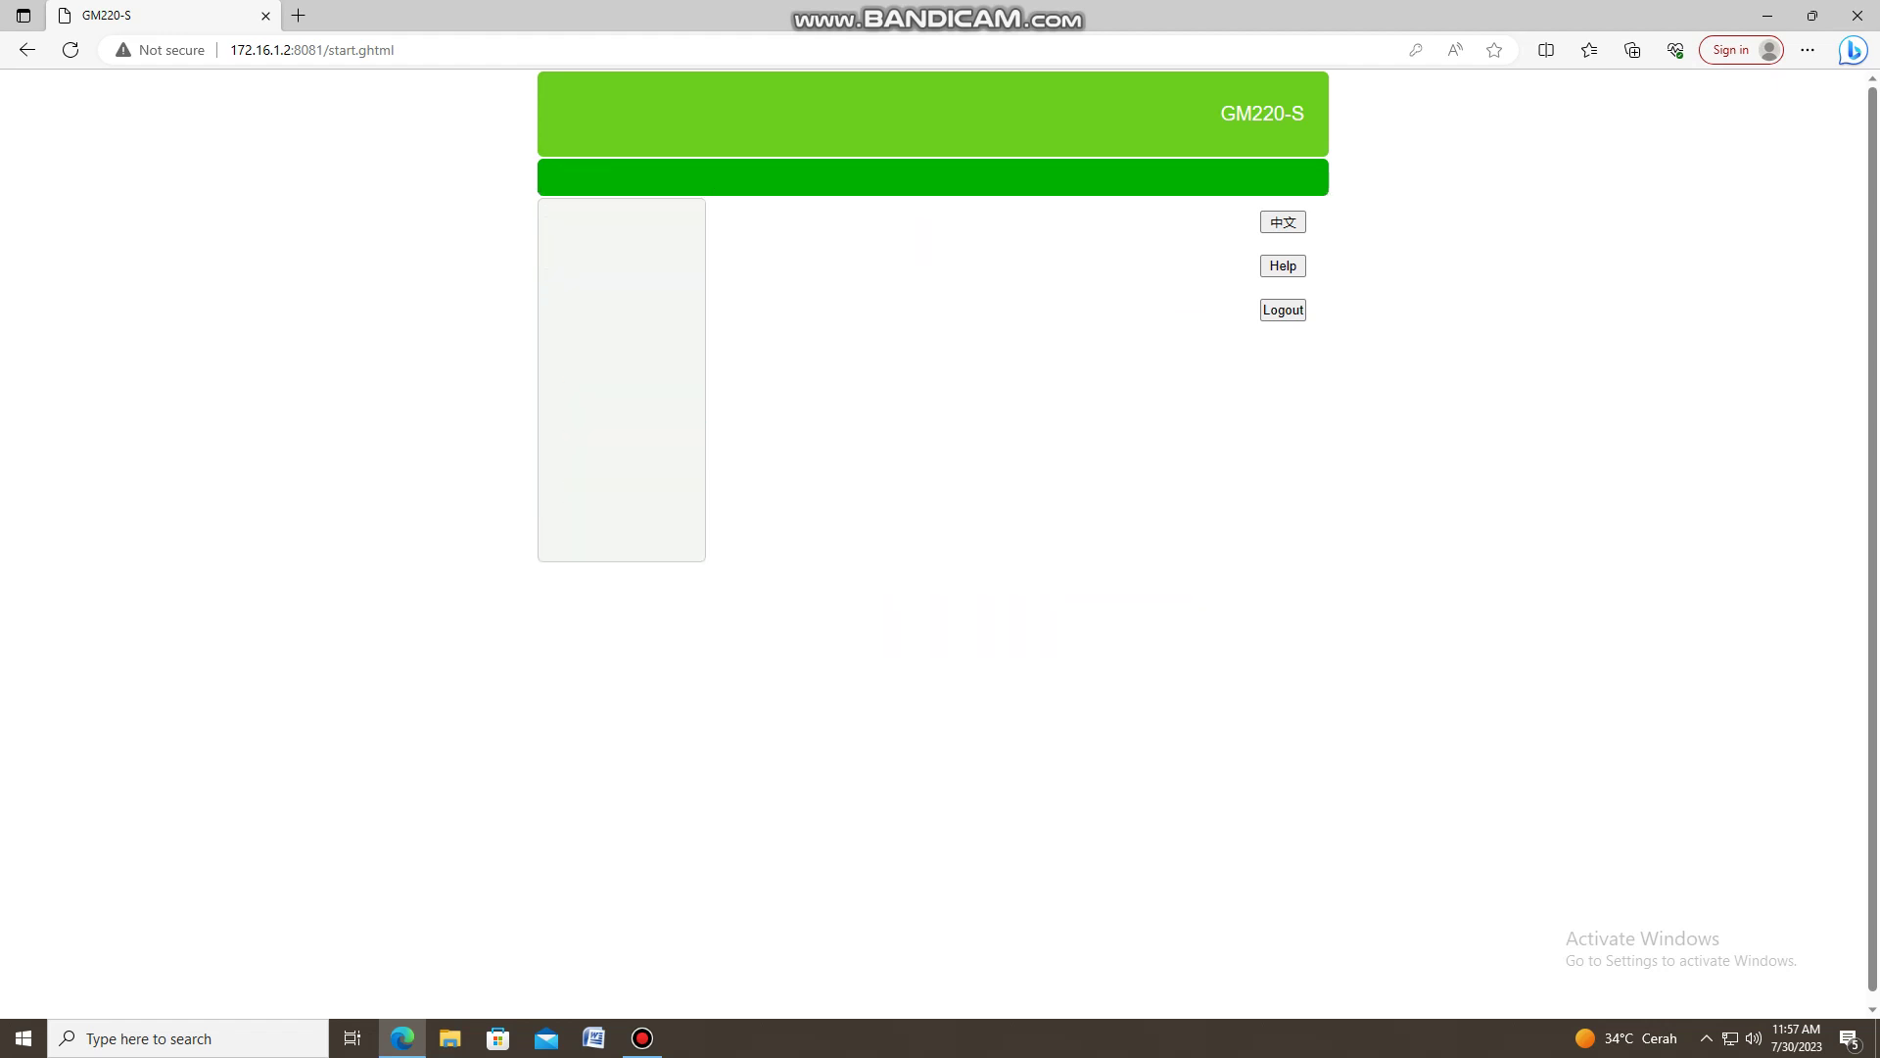
pyautogui.click(605, 412)
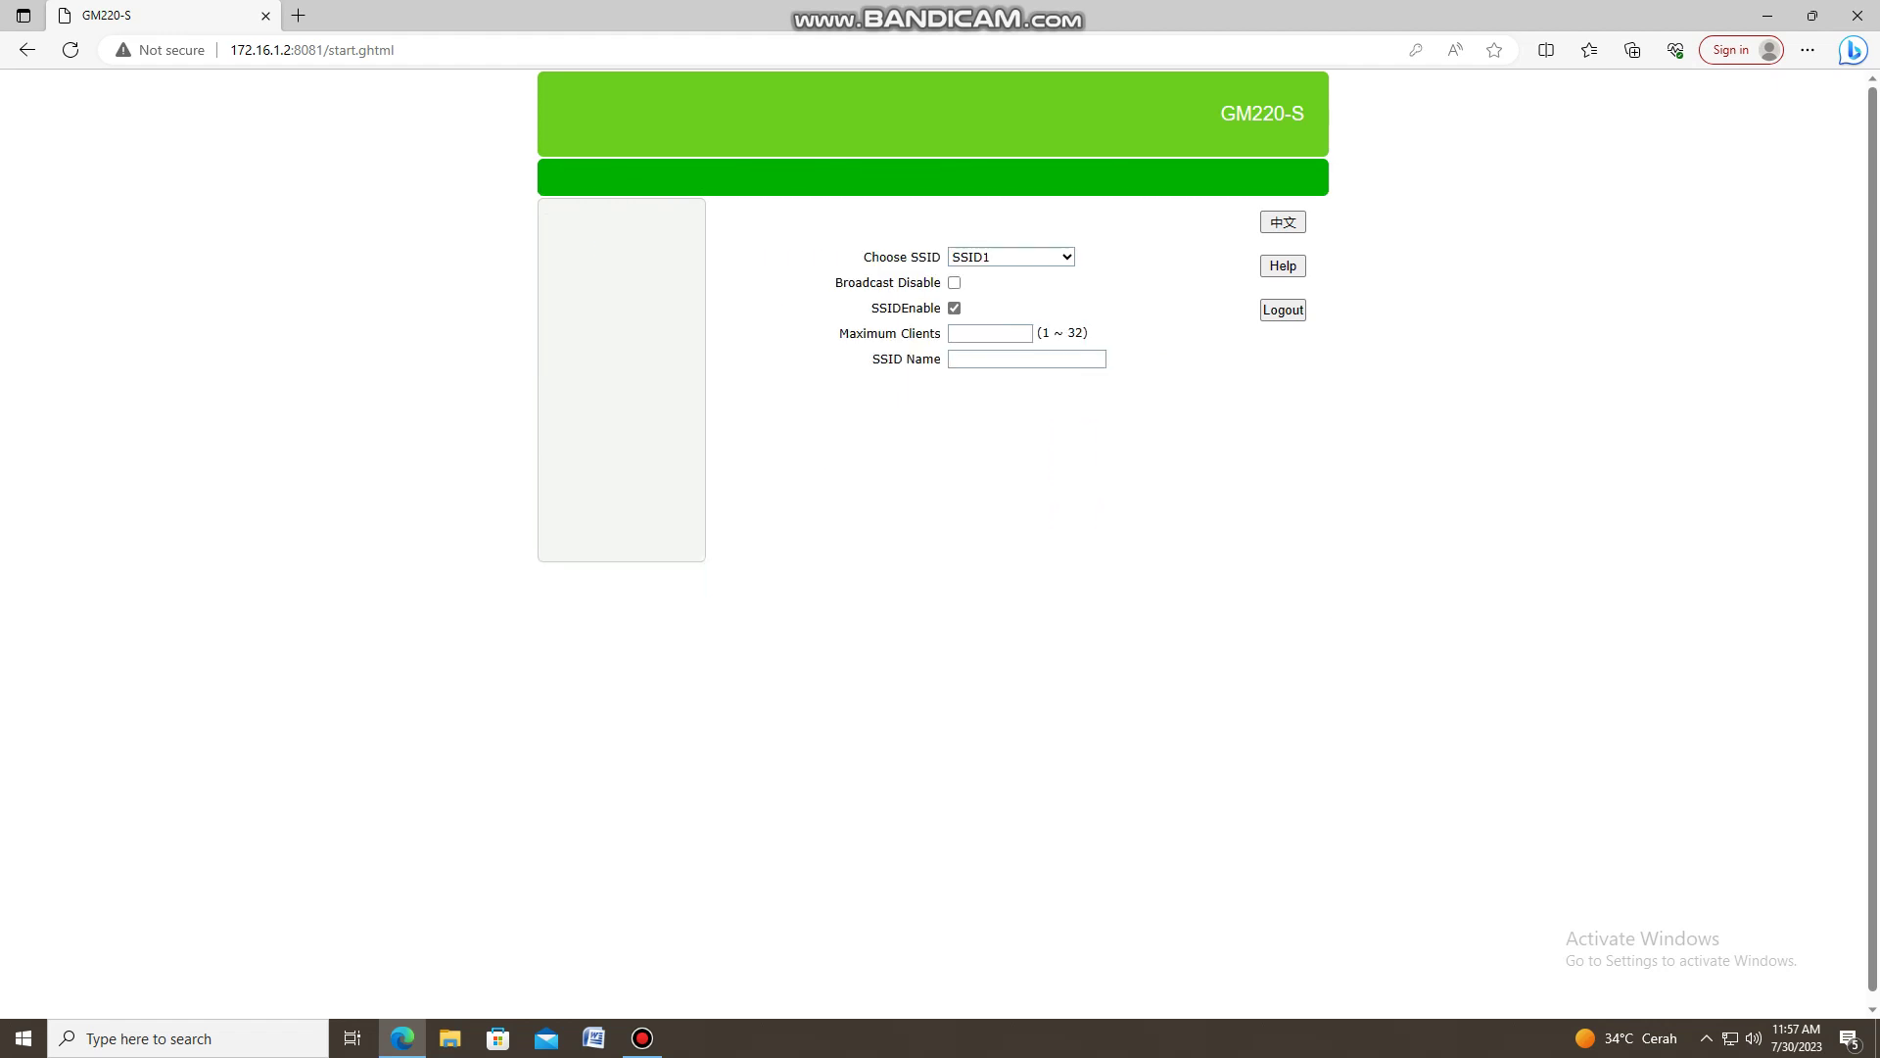
pyautogui.click(1011, 256)
pyautogui.click(1010, 279)
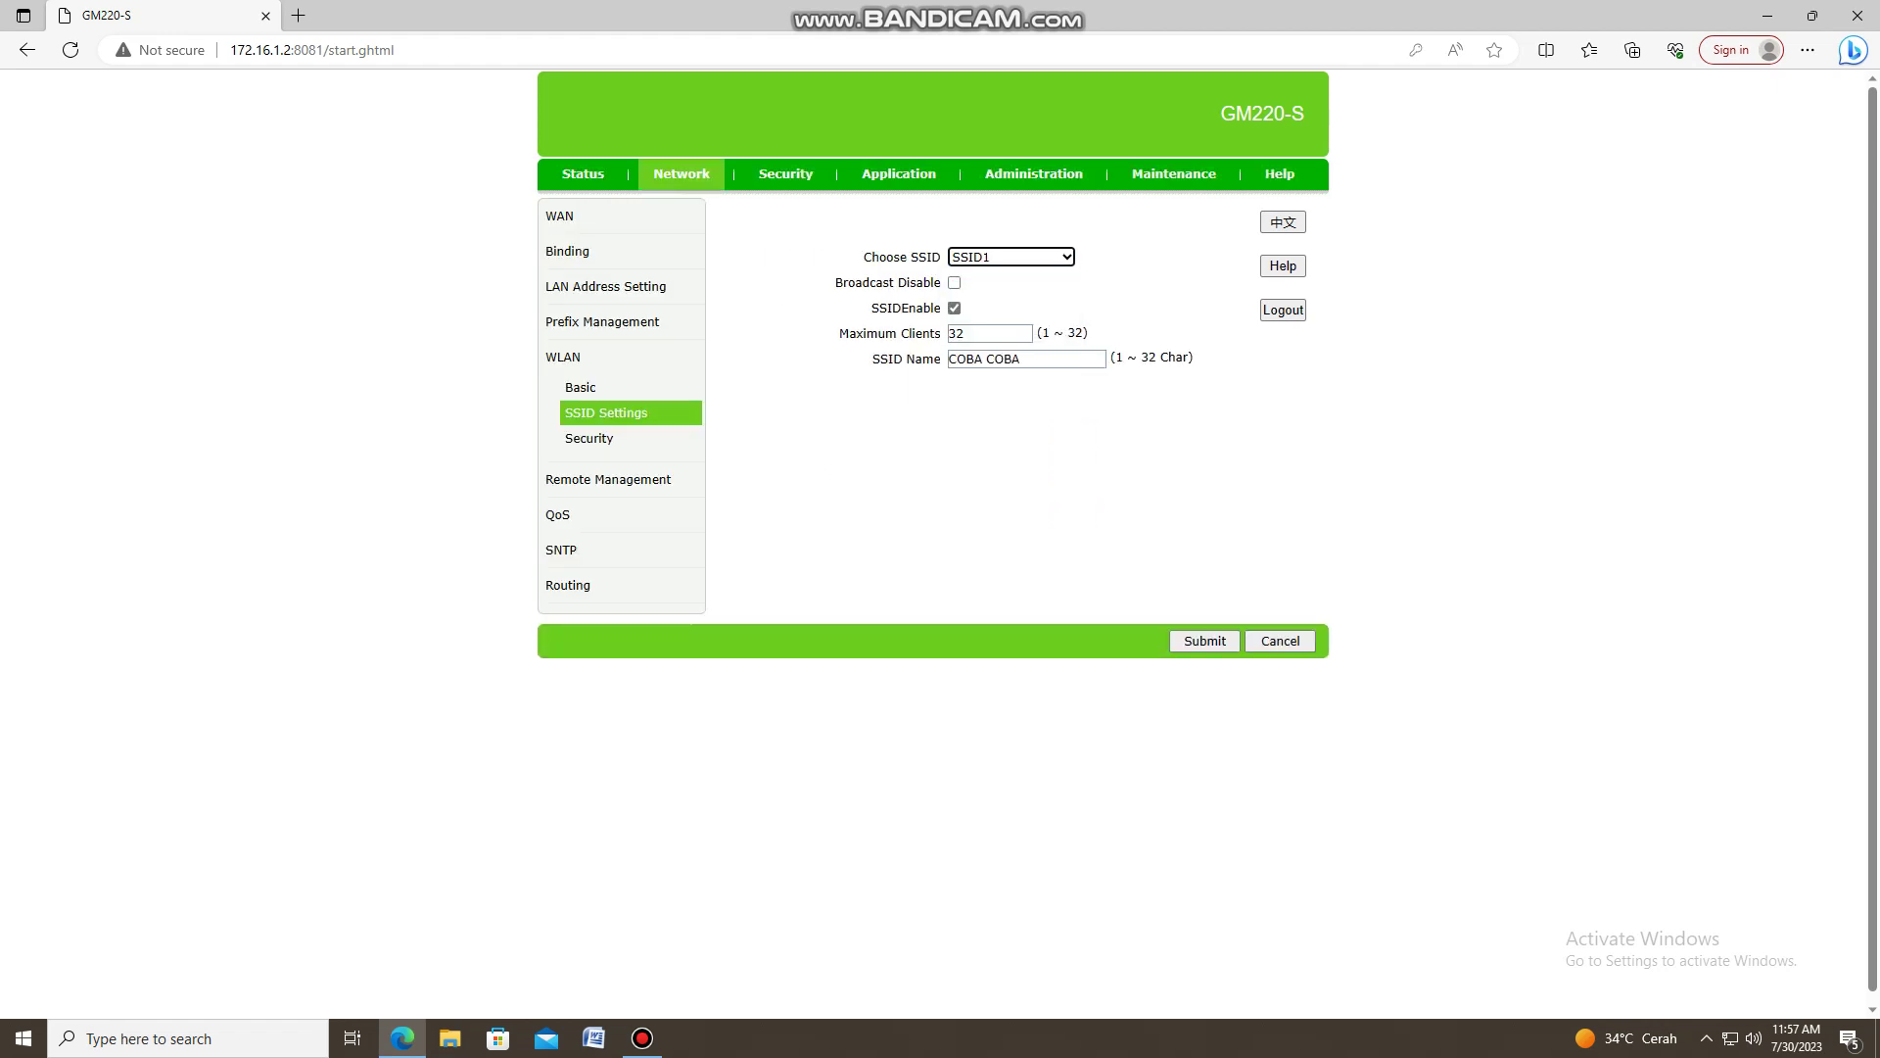
pyautogui.click(1011, 257)
pyautogui.click(999, 294)
pyautogui.hotkey('alt', 'Down')
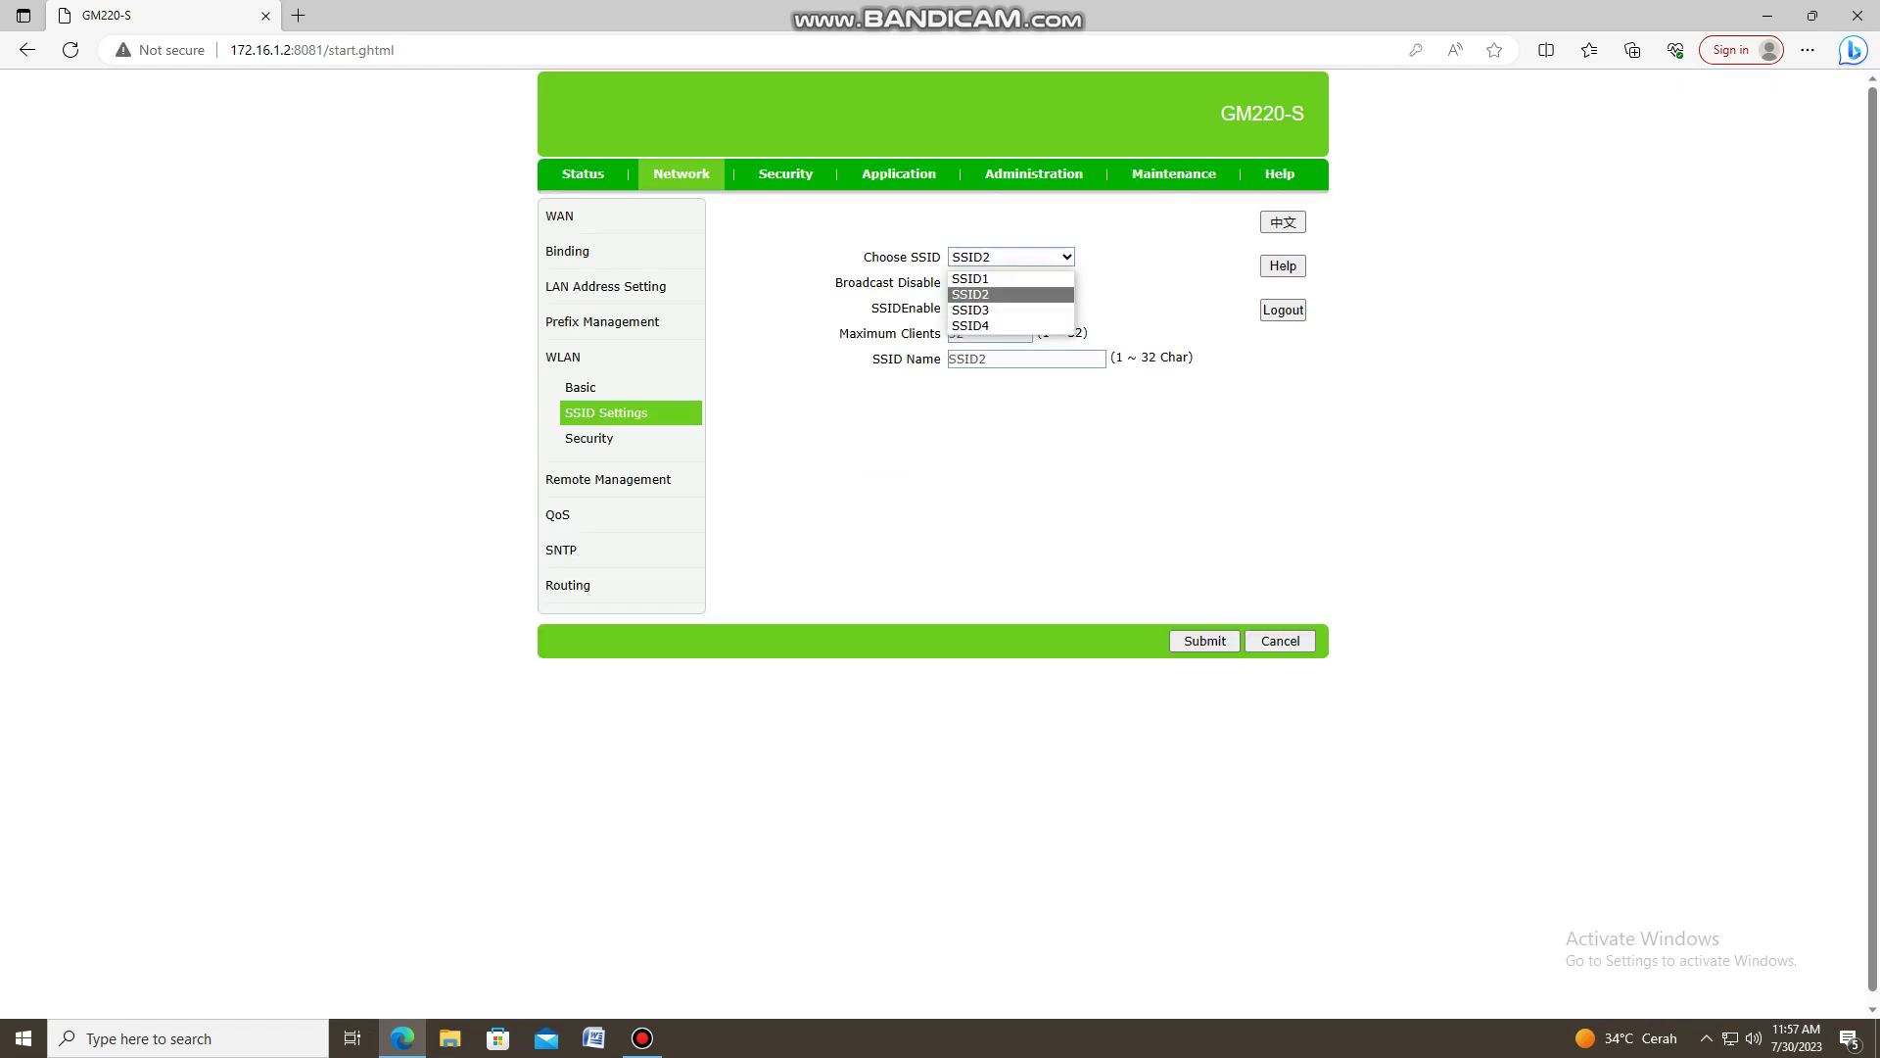
pyautogui.press('Down')
pyautogui.press('Return')
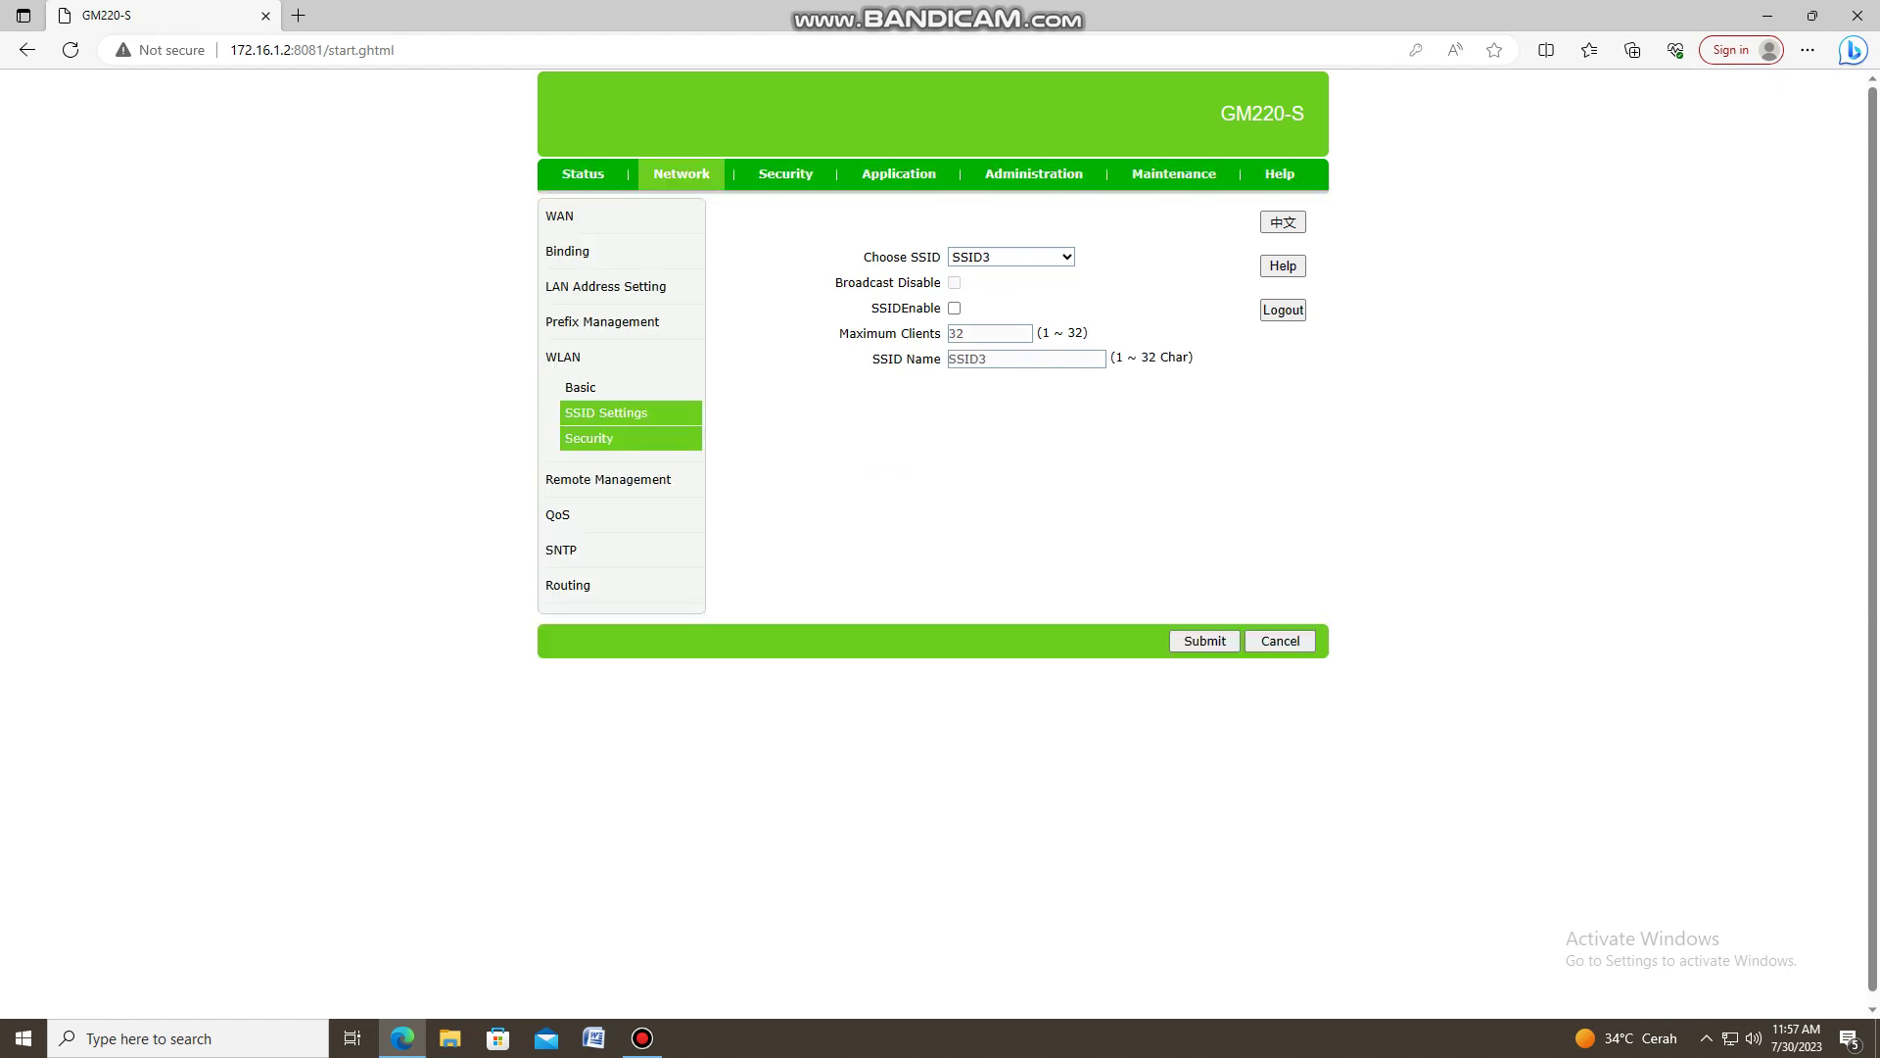
# Step: Examine SSID1's WLAN security settings, checking the available SSIDs and authentication types without changing them
pyautogui.click(590, 439)
pyautogui.click(1043, 257)
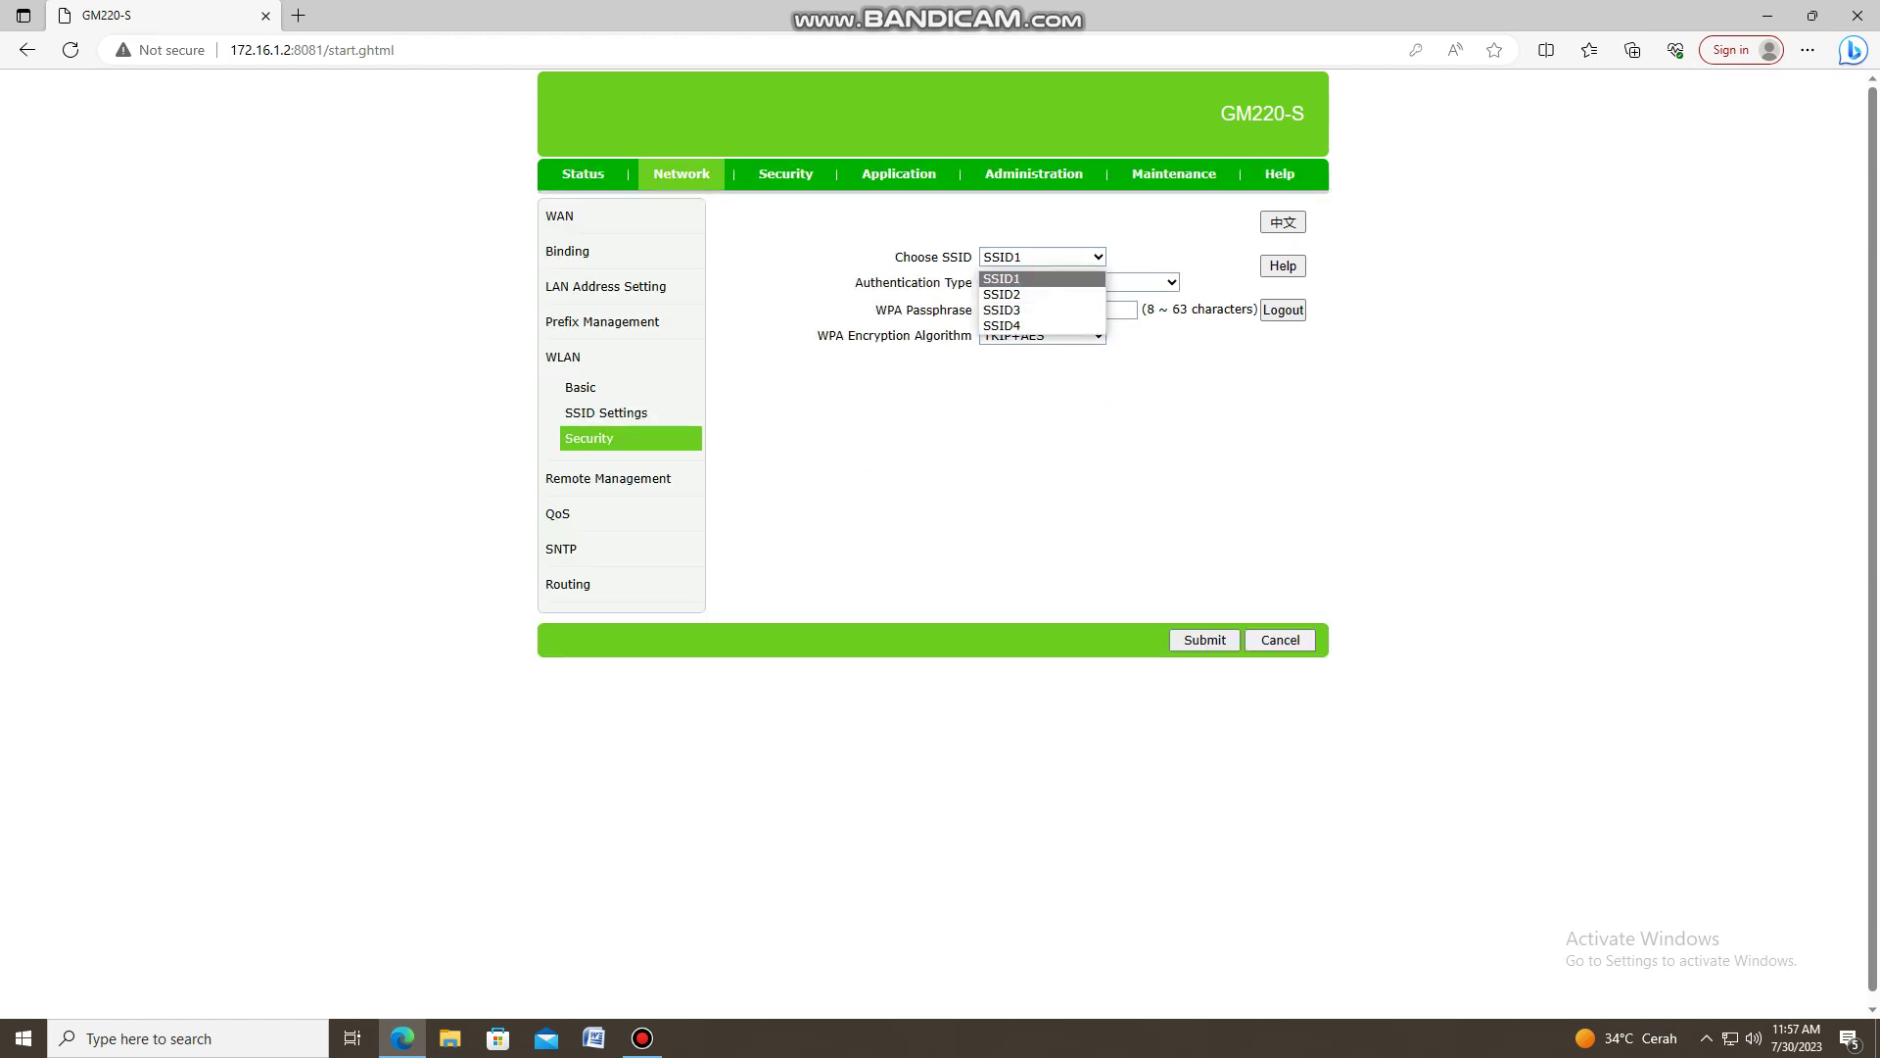
pyautogui.click(1043, 256)
pyautogui.click(1043, 256)
pyautogui.click(1043, 256)
pyautogui.click(1080, 283)
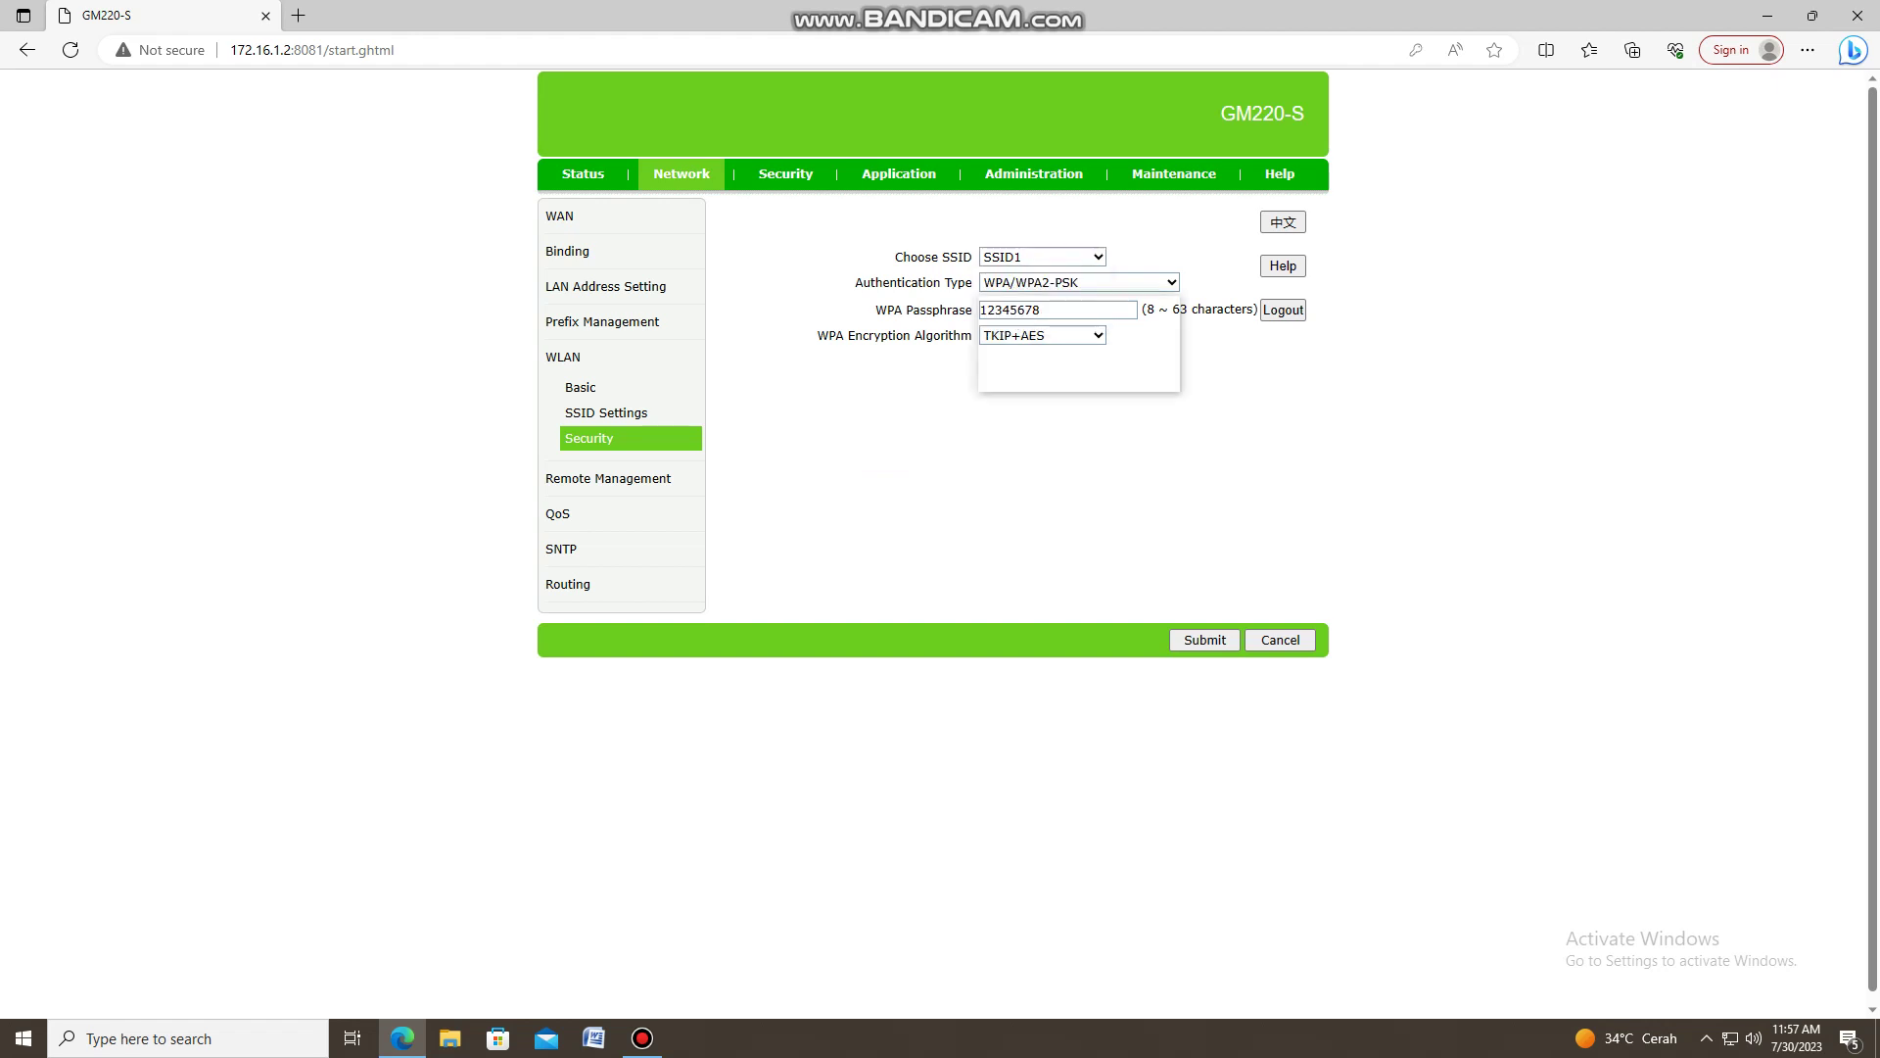
pyautogui.press('Escape')
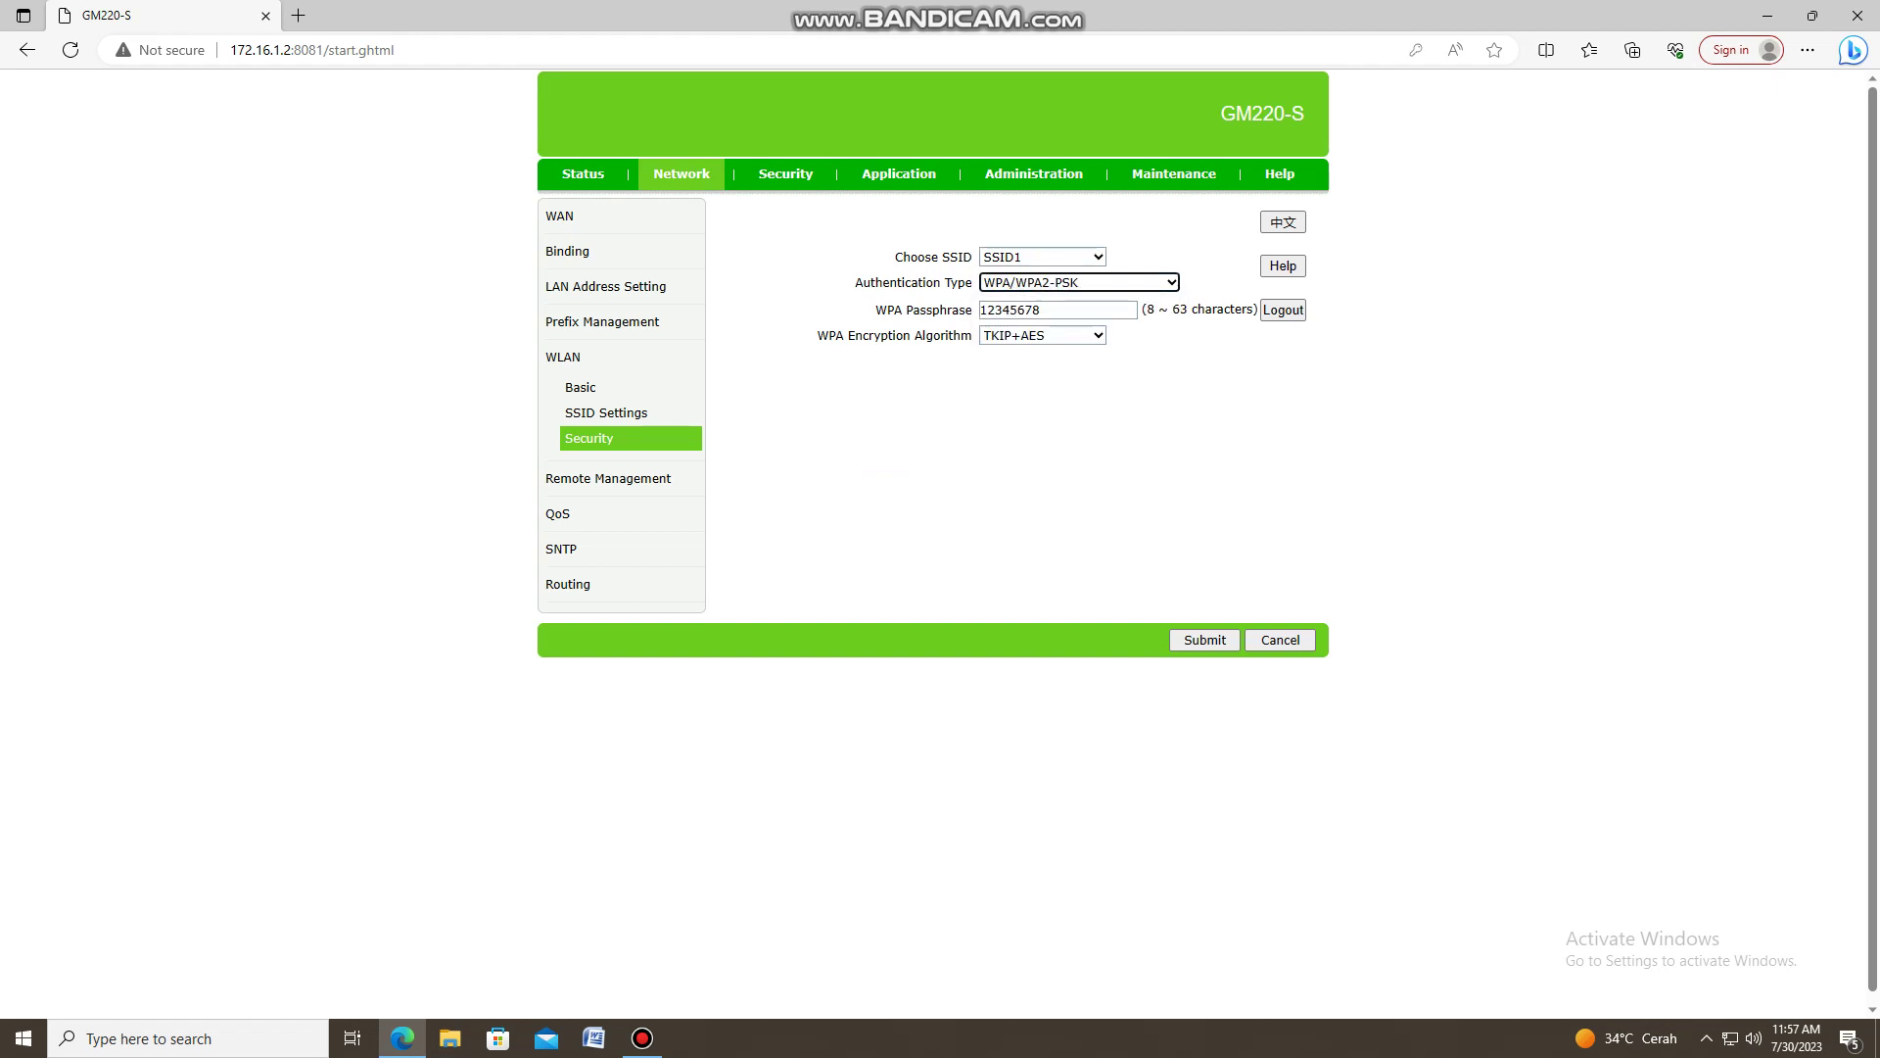
# Step: Log out of the ONU's web interface
pyautogui.click(1283, 311)
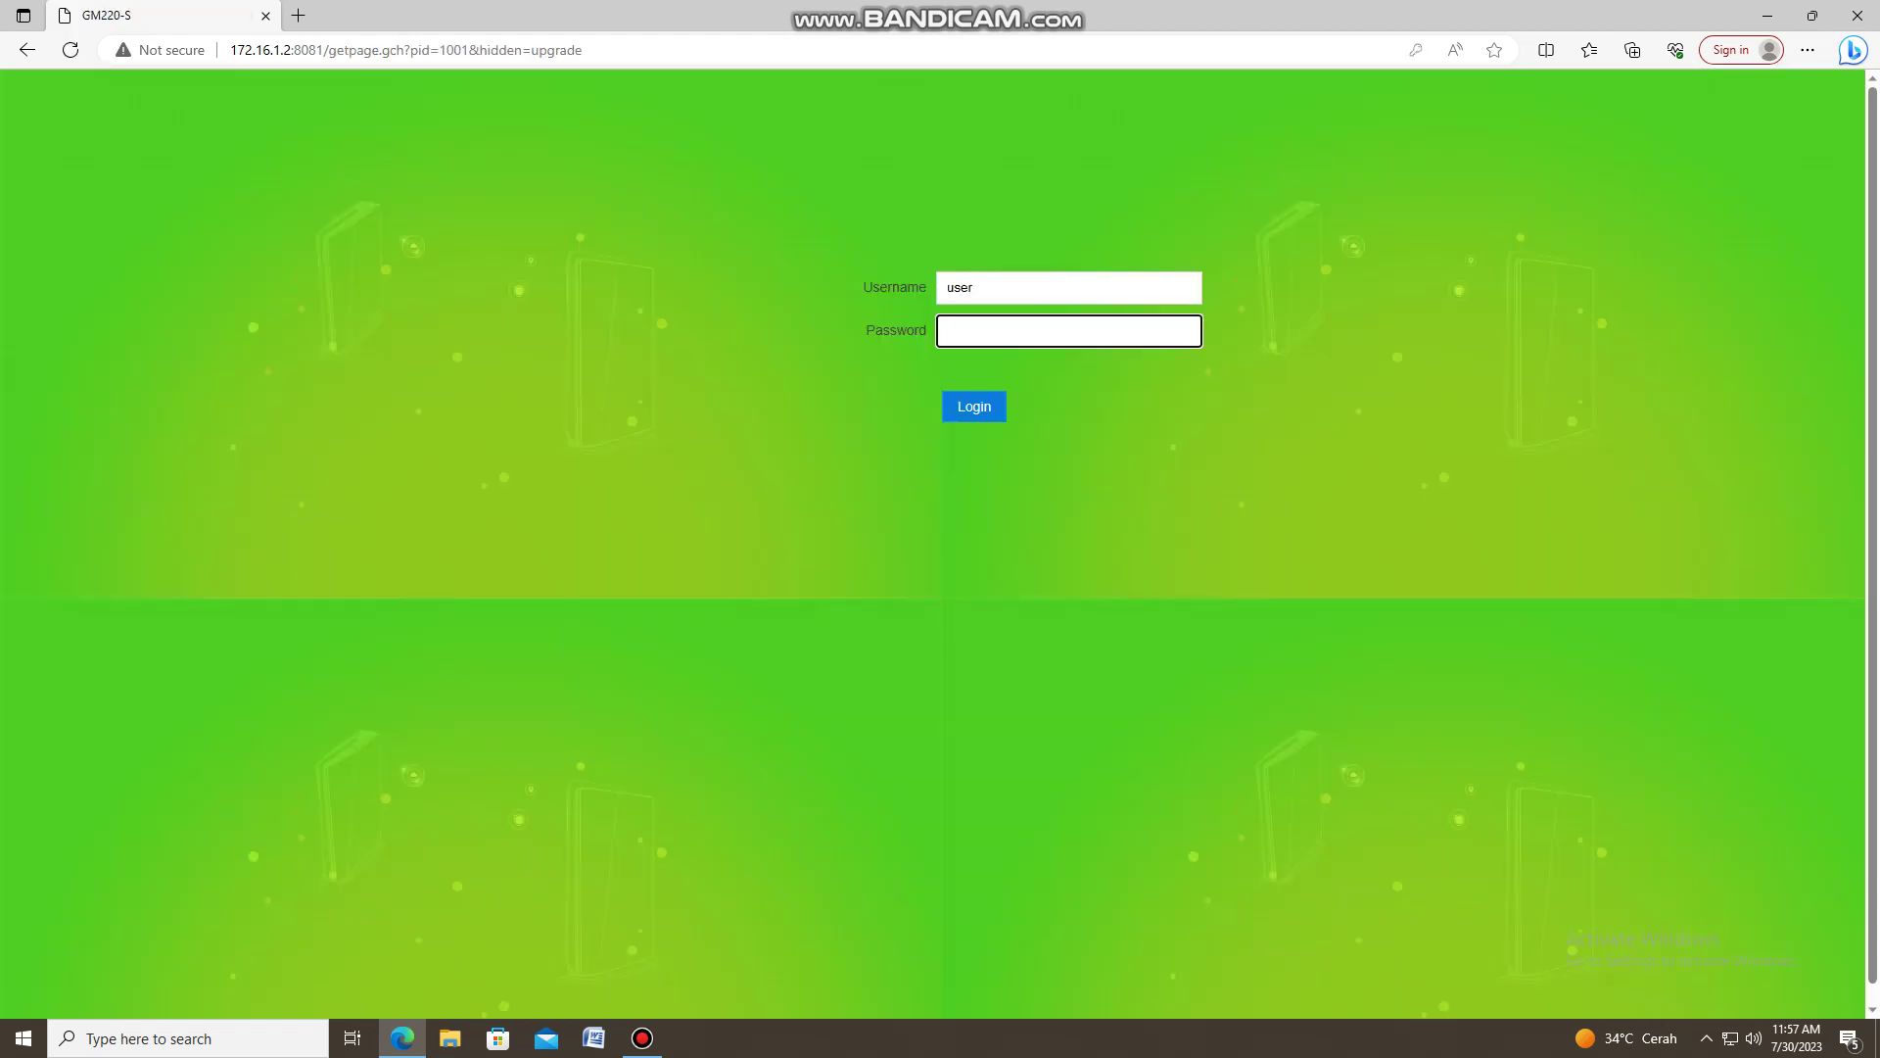
pyautogui.click(641, 1038)
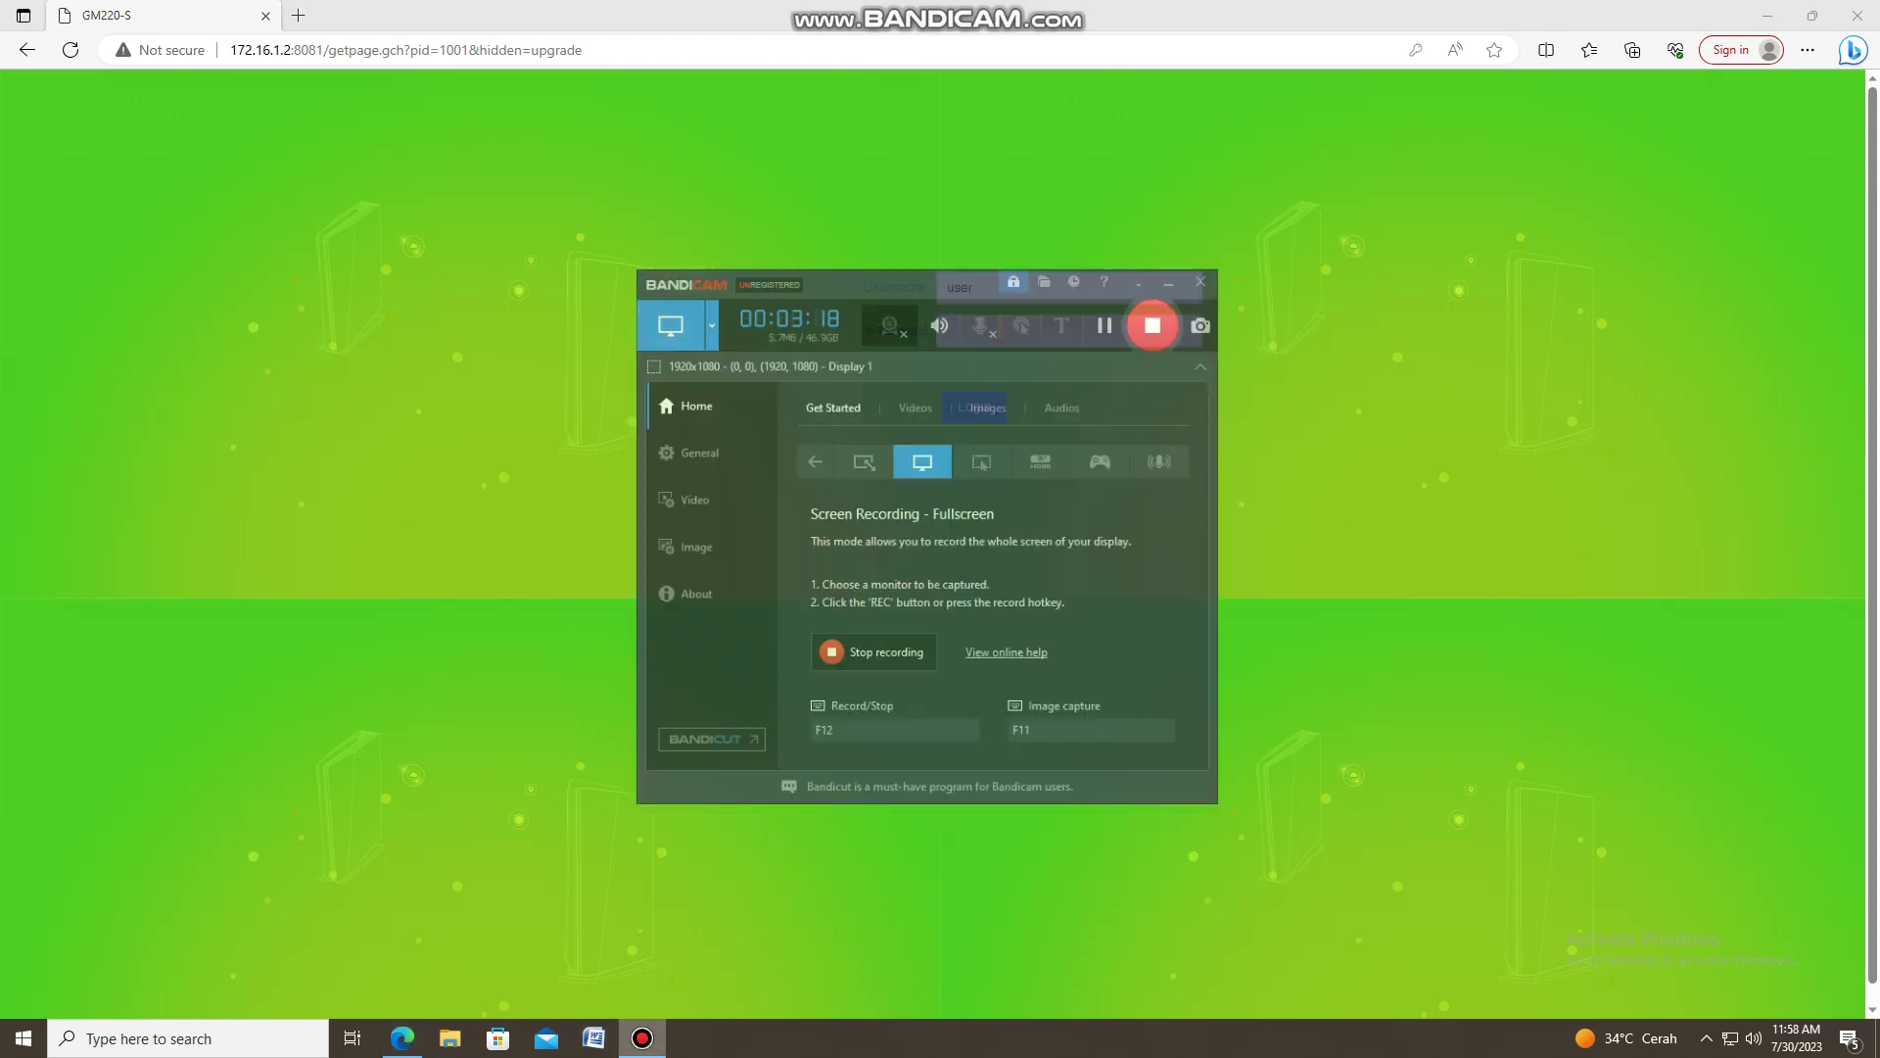